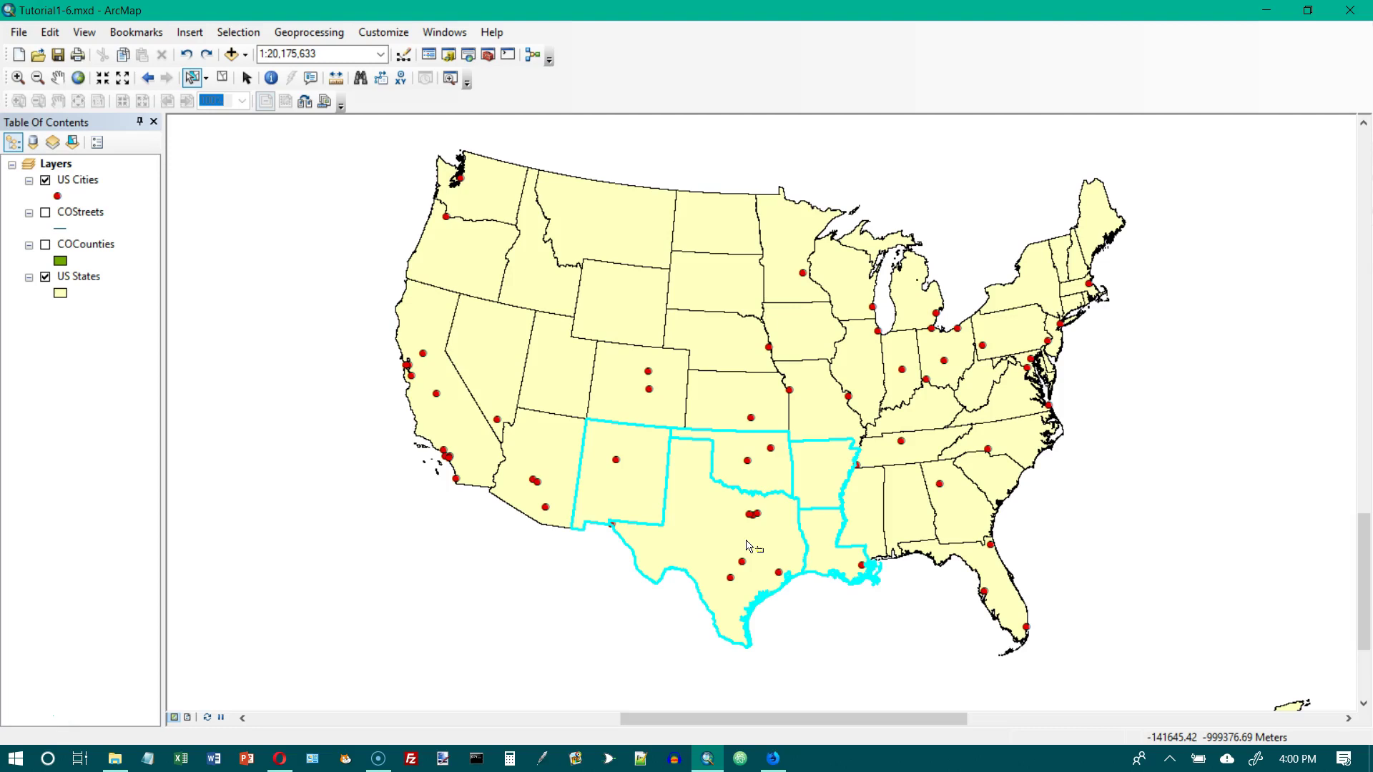
# Save the Tutorial1-6 map as a new document named Tutorial1-7.mxd.
pyautogui.click(18, 33)
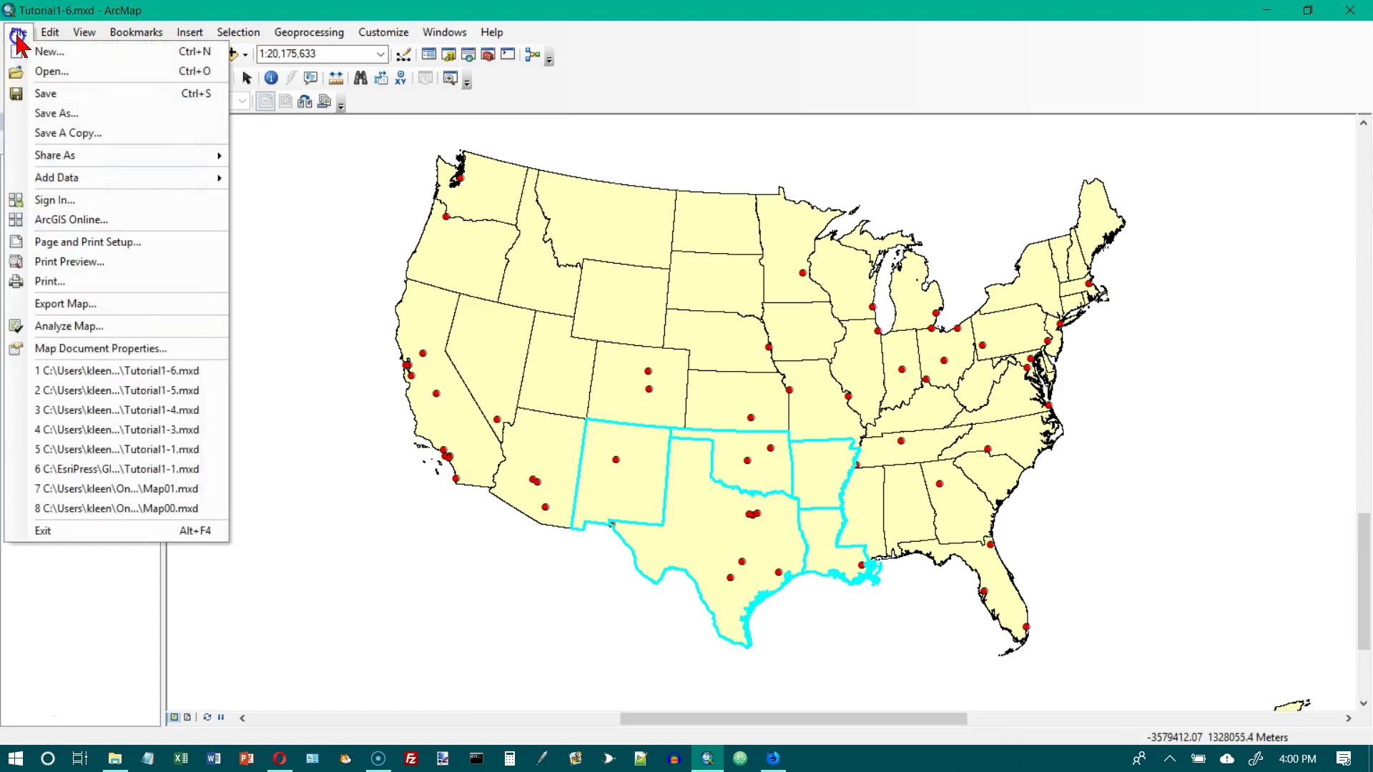
pyautogui.click(57, 113)
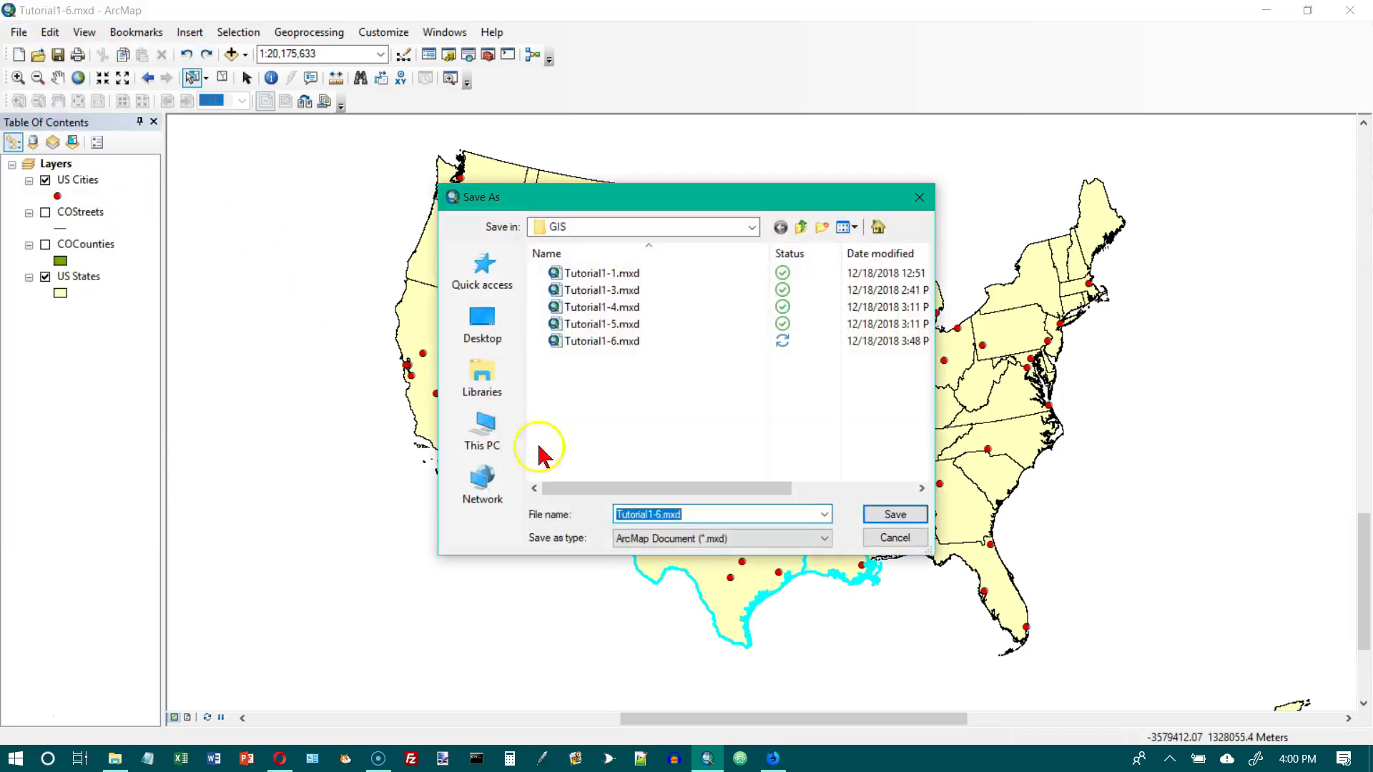
pyautogui.click(689, 515)
pyautogui.press('Left')
pyautogui.press('Left')
pyautogui.press('Left')
pyautogui.press('Left')
pyautogui.press('BackSpace')
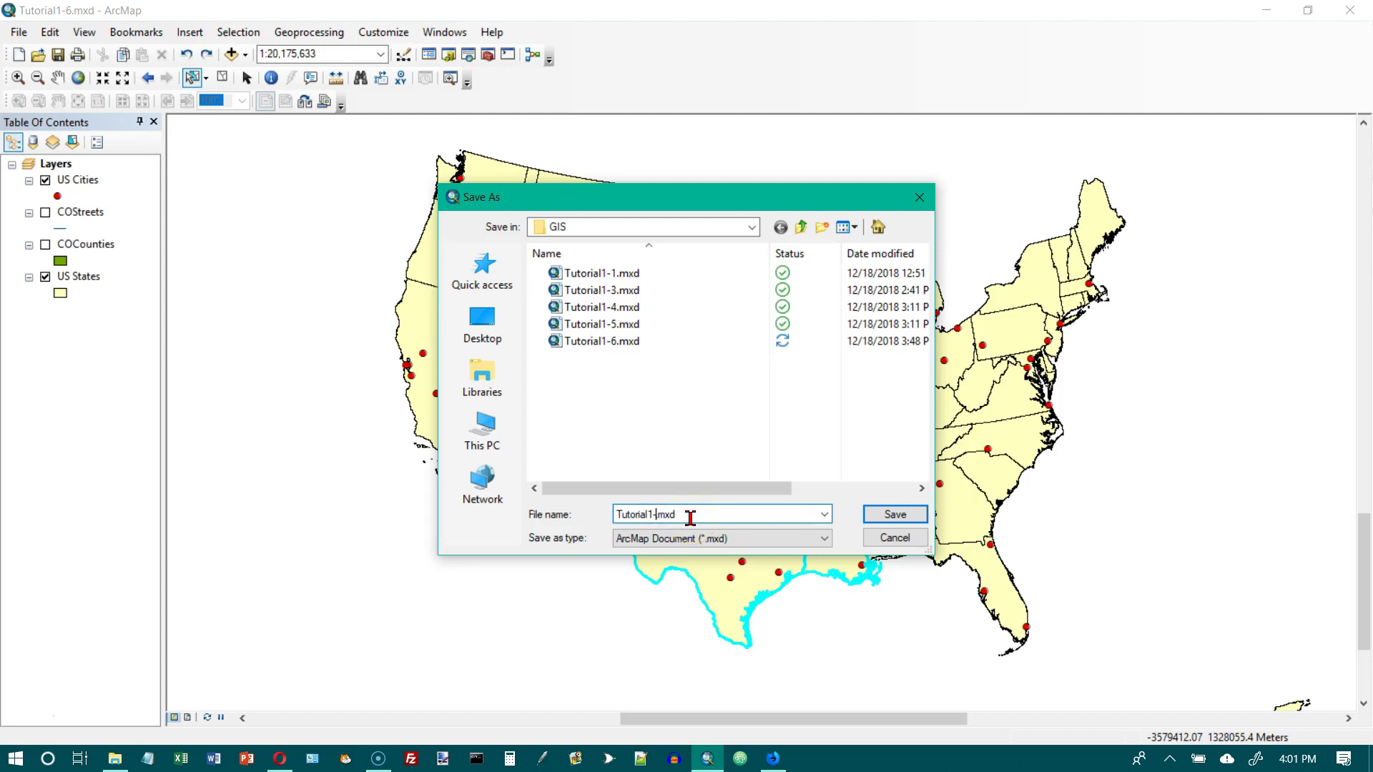
pyautogui.write('7')
pyautogui.click(894, 516)
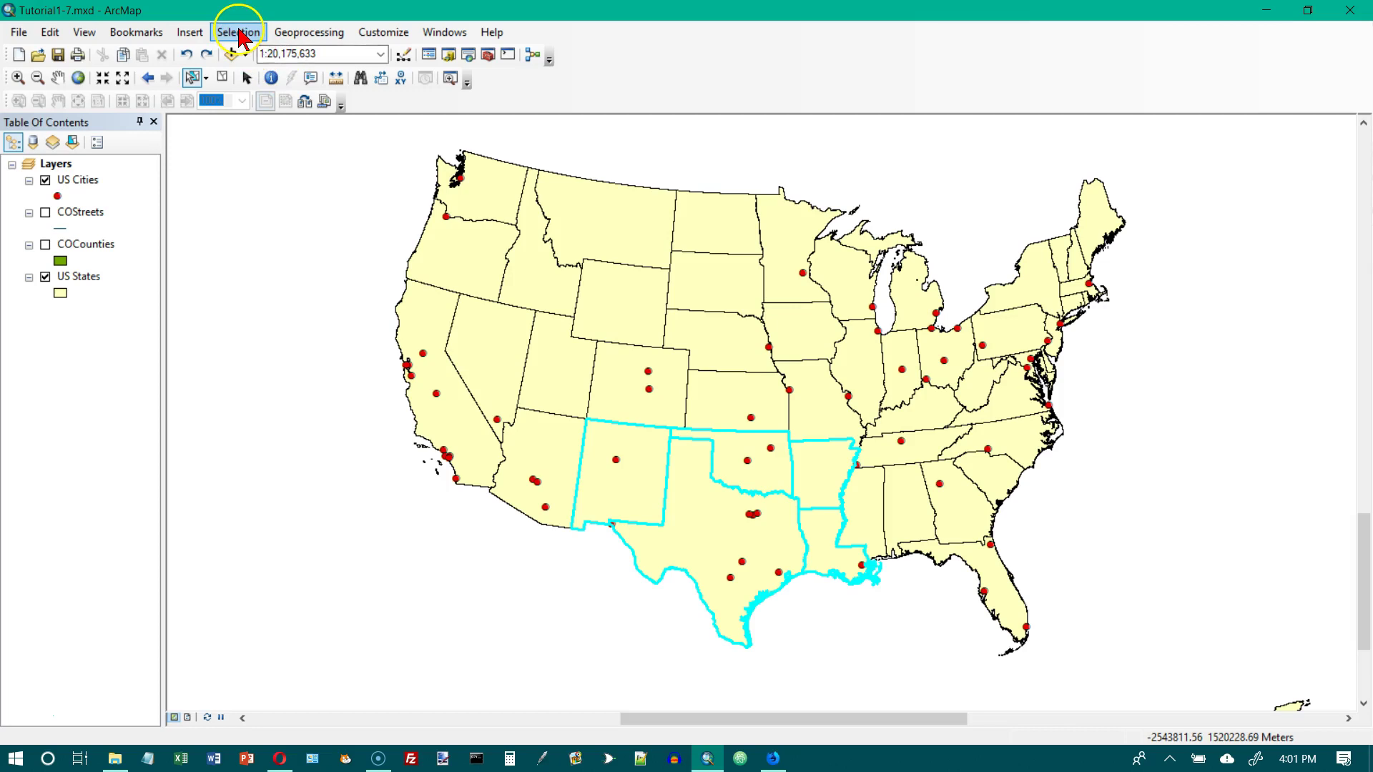
# In Selection Options, change the default selection colour from cyan to Amethyst.
pyautogui.click(239, 34)
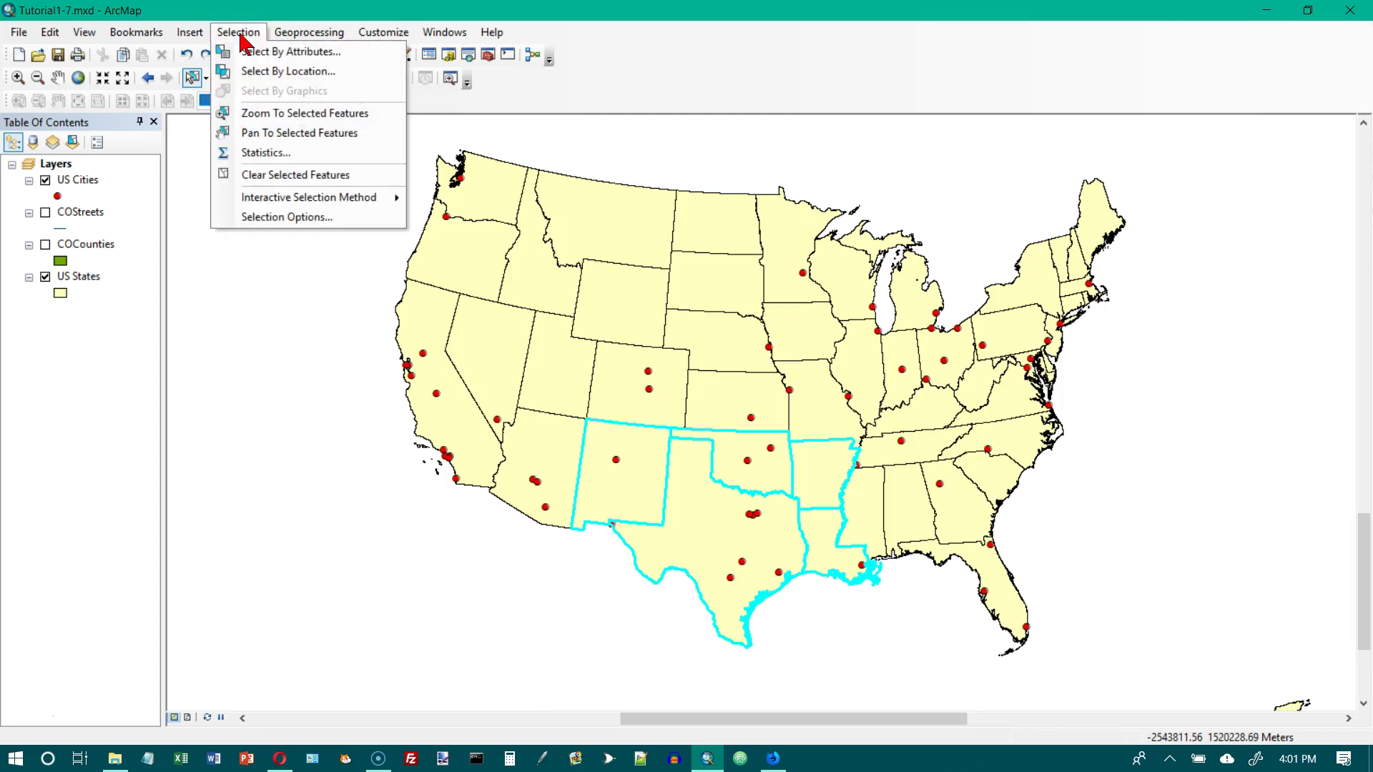
pyautogui.click(272, 219)
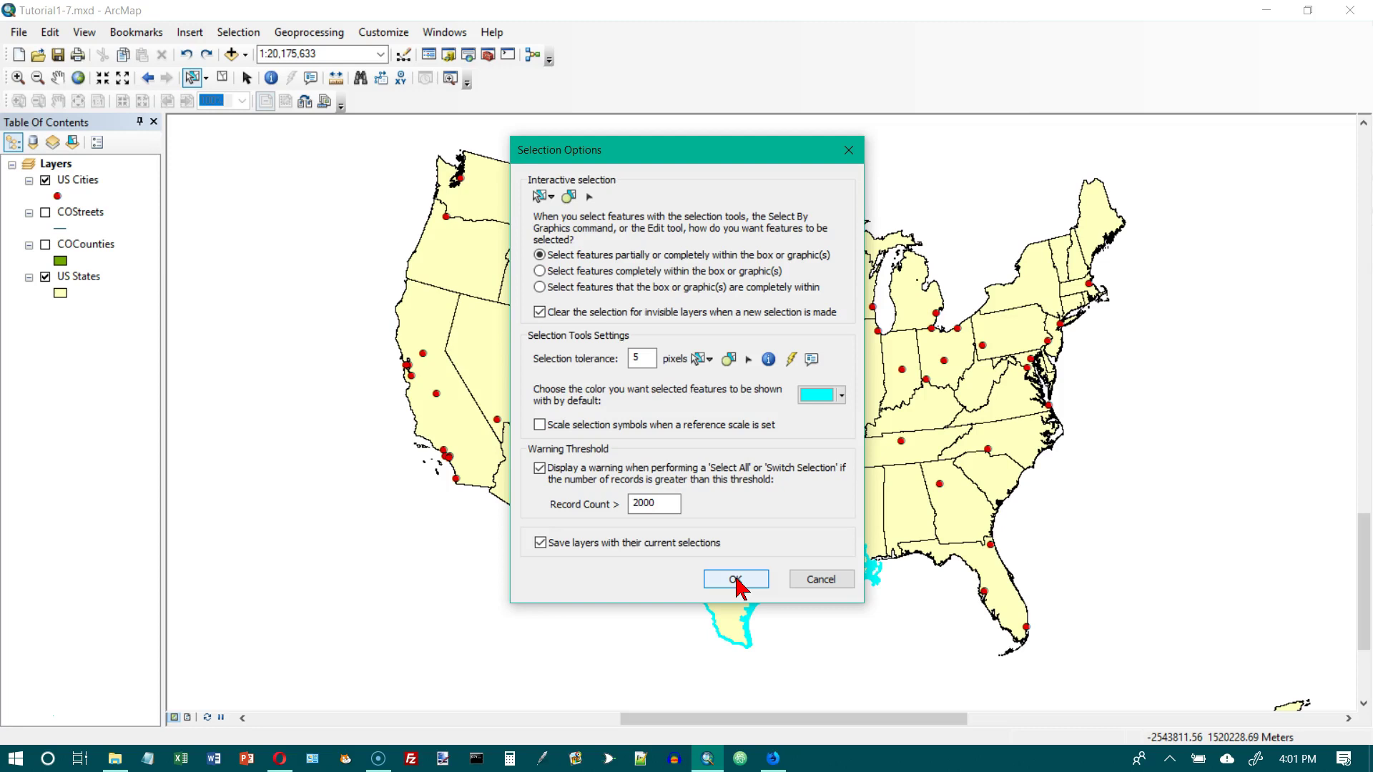
pyautogui.click(705, 446)
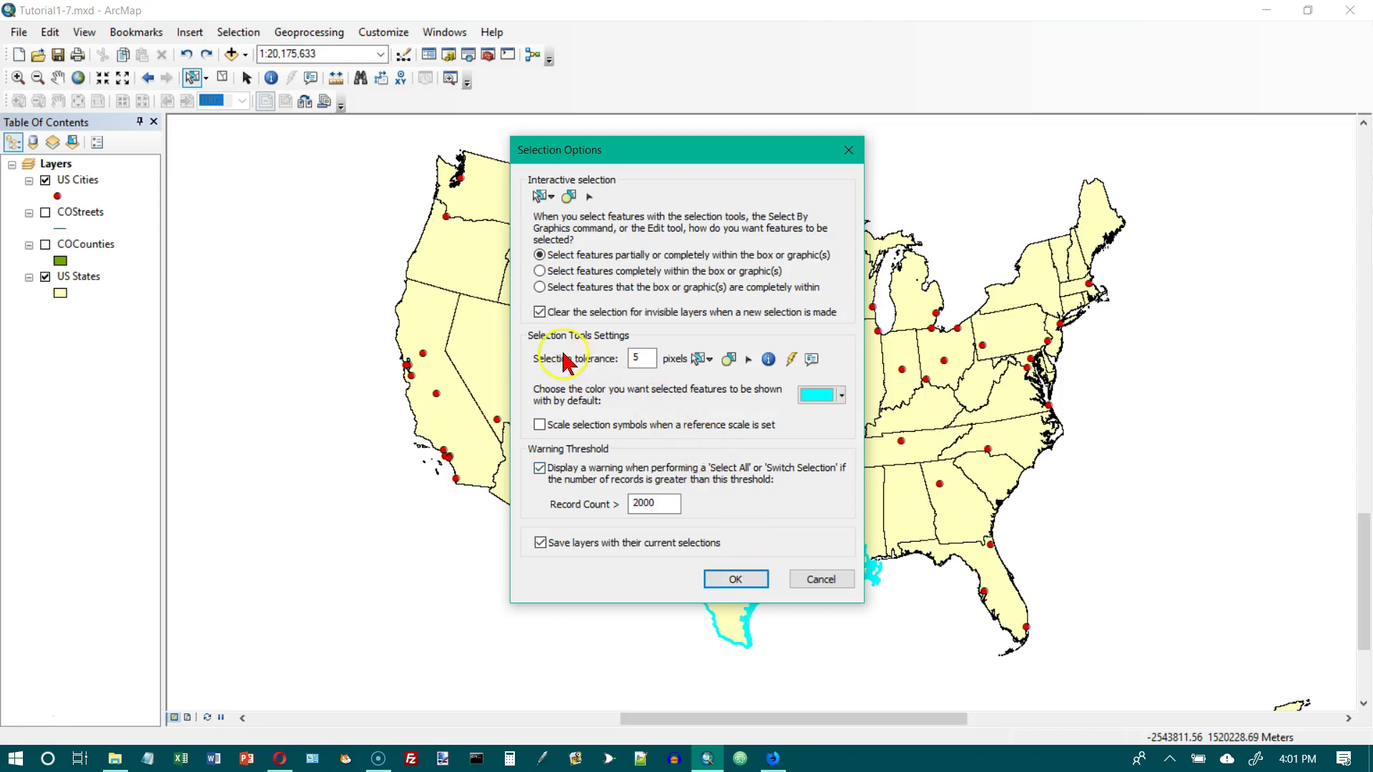
pyautogui.click(542, 348)
pyautogui.click(825, 396)
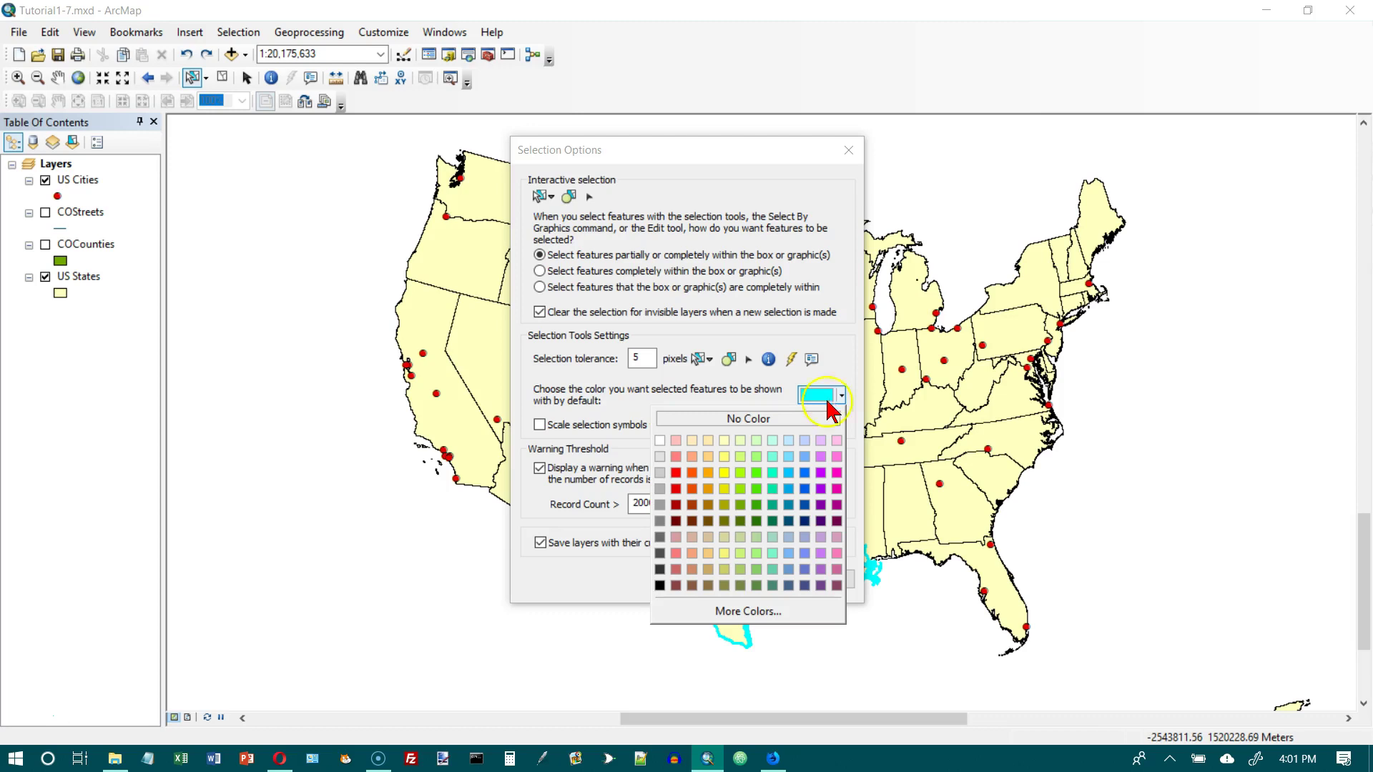
pyautogui.click(822, 474)
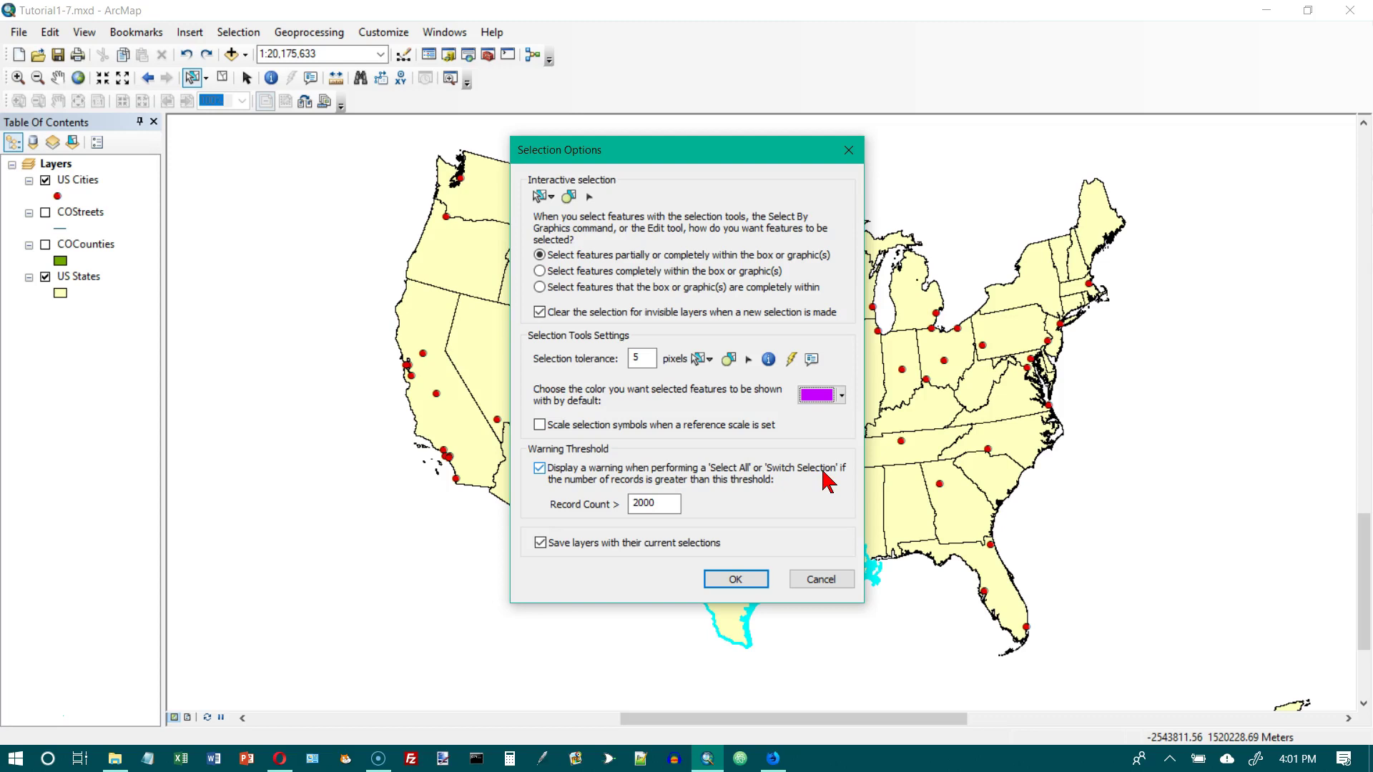
# Apply the Amethyst selection colour and zoom the map to the selected southern states.
pyautogui.click(735, 580)
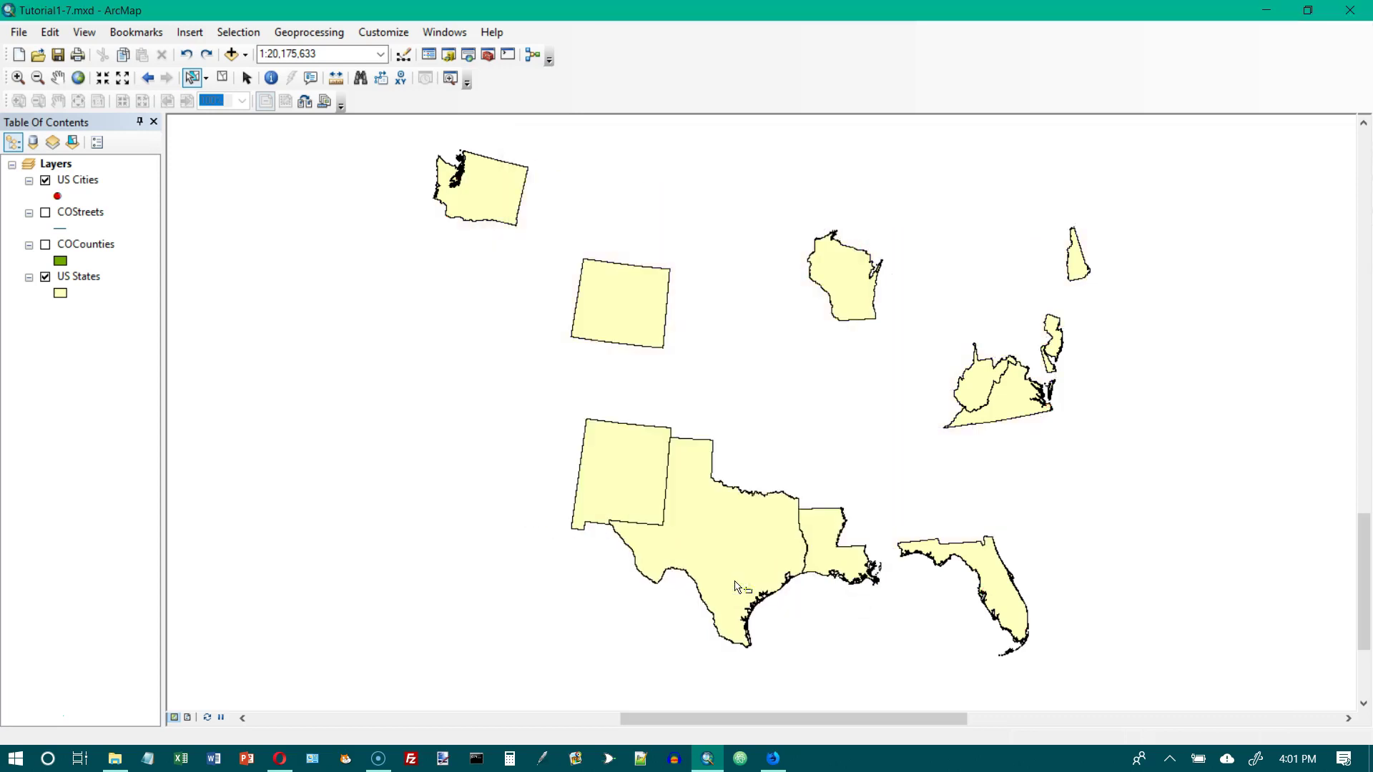
pyautogui.click(973, 520)
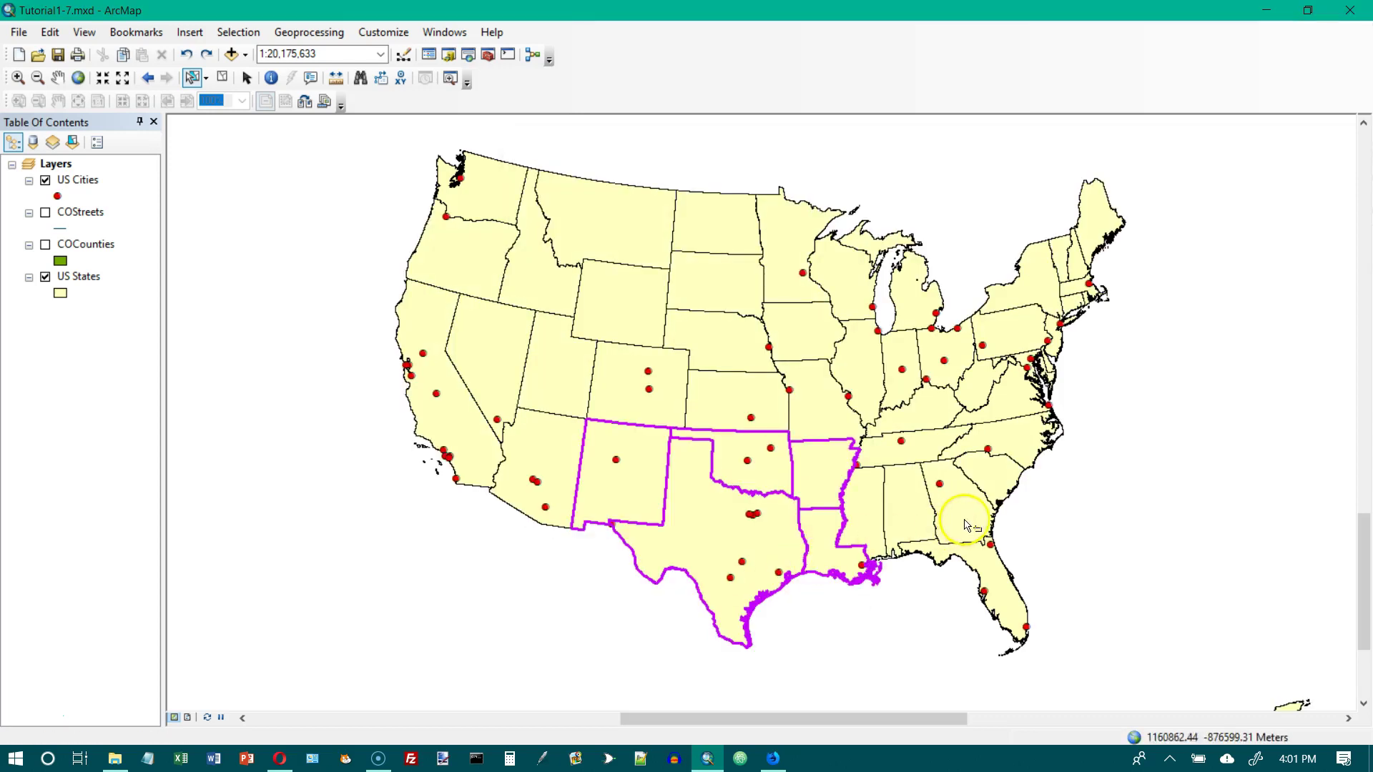
pyautogui.click(242, 34)
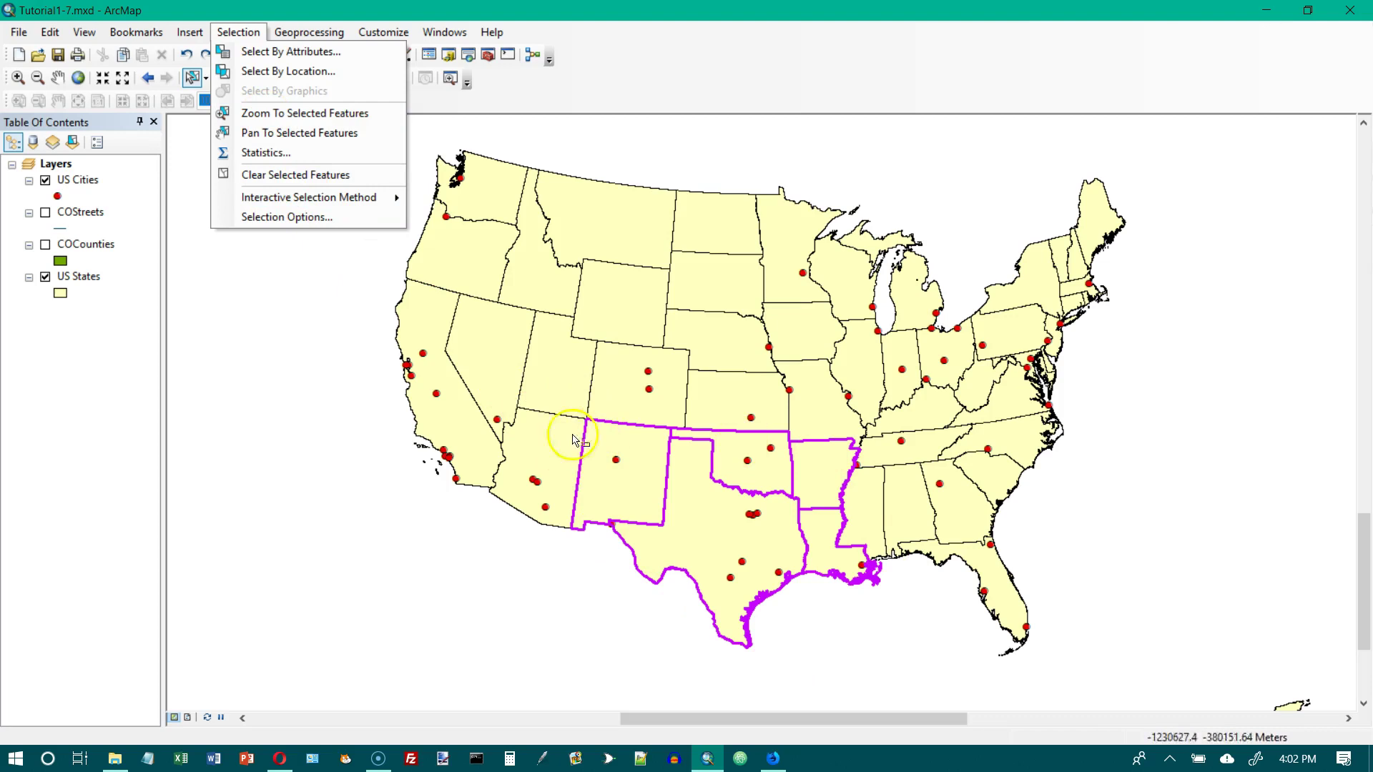
pyautogui.click(292, 114)
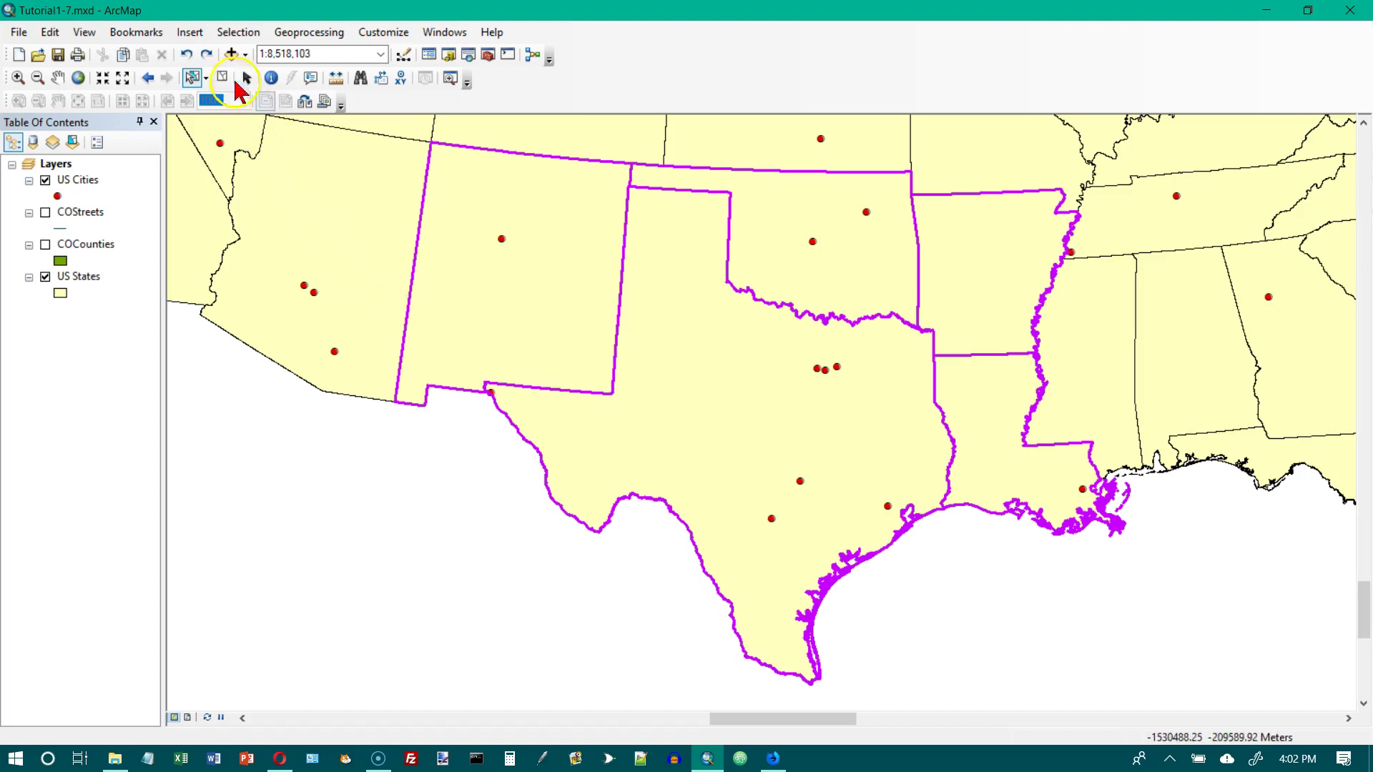
# Clear the selected states and select the US Cities layer in the table of contents.
pyautogui.click(236, 33)
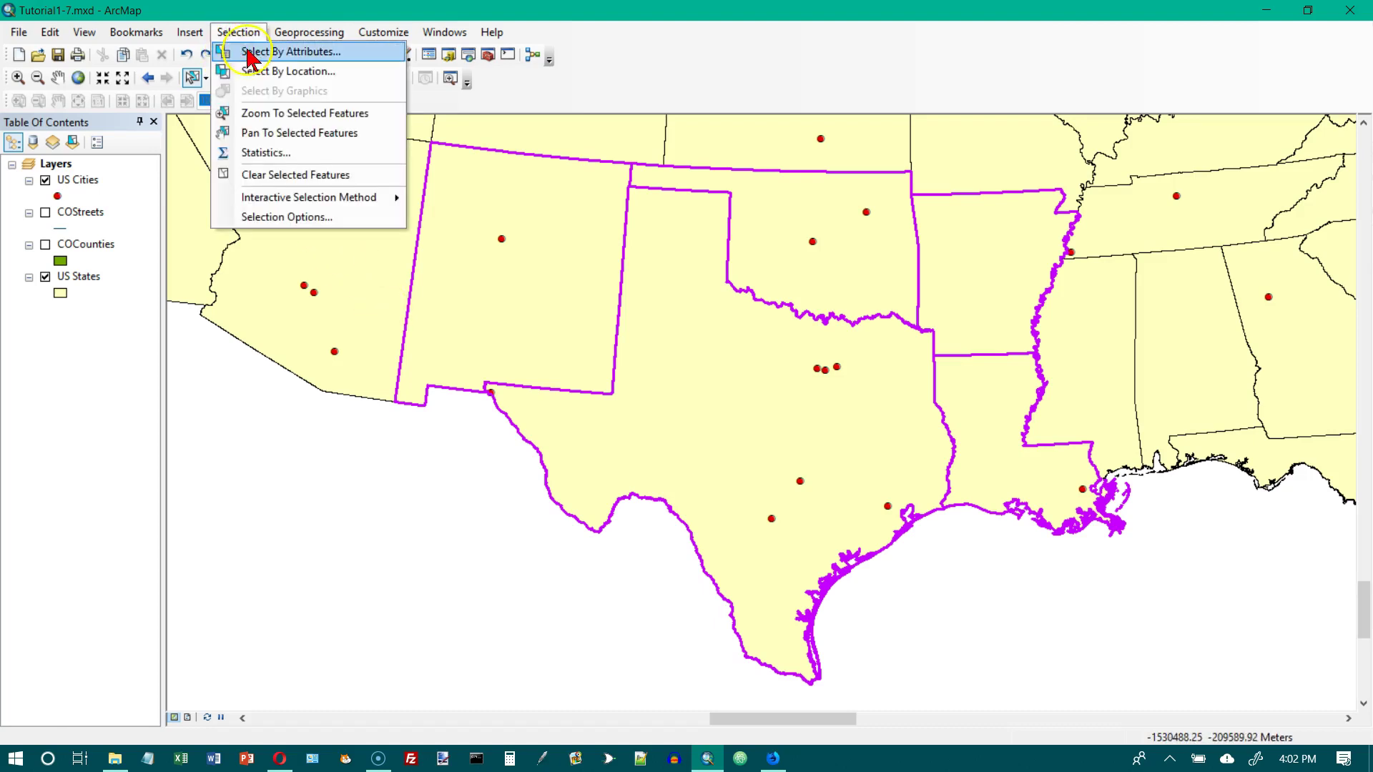
pyautogui.click(297, 175)
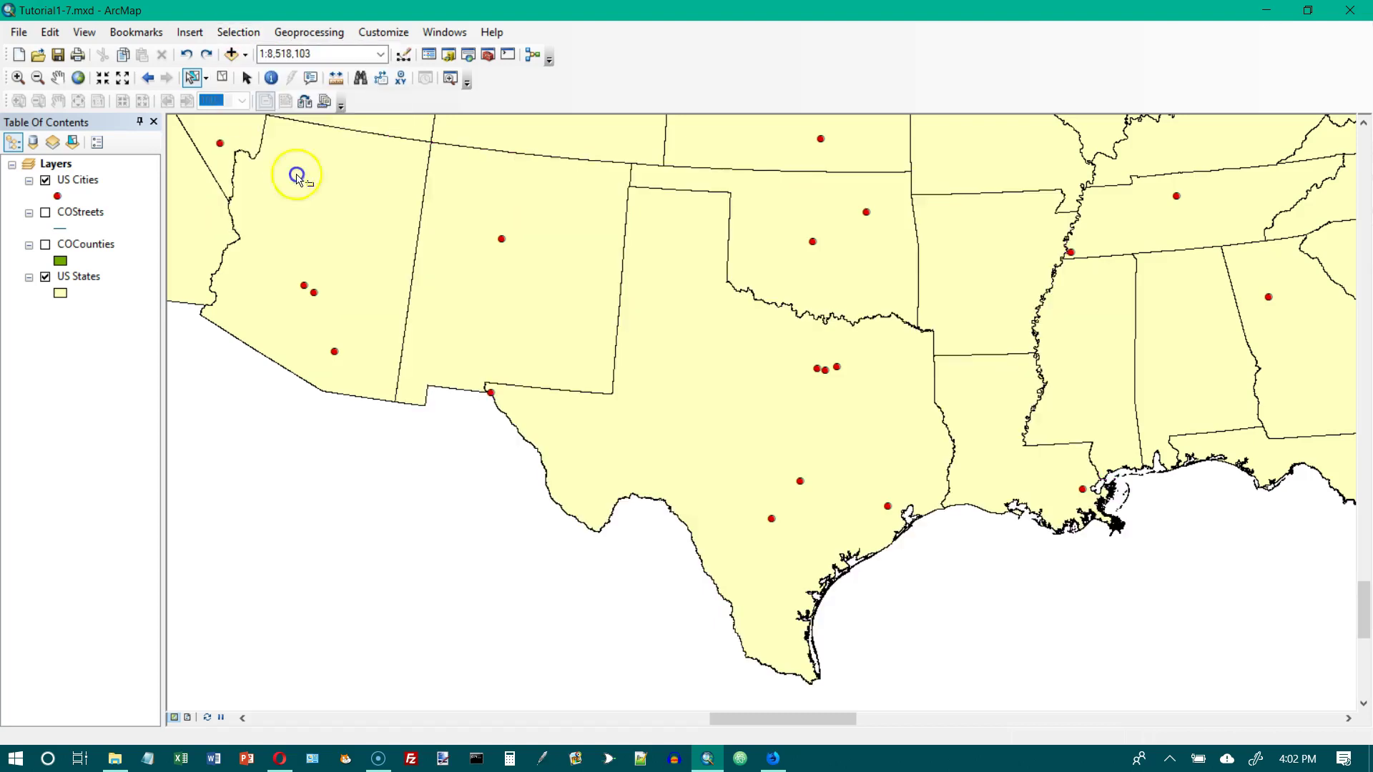
pyautogui.click(936, 473)
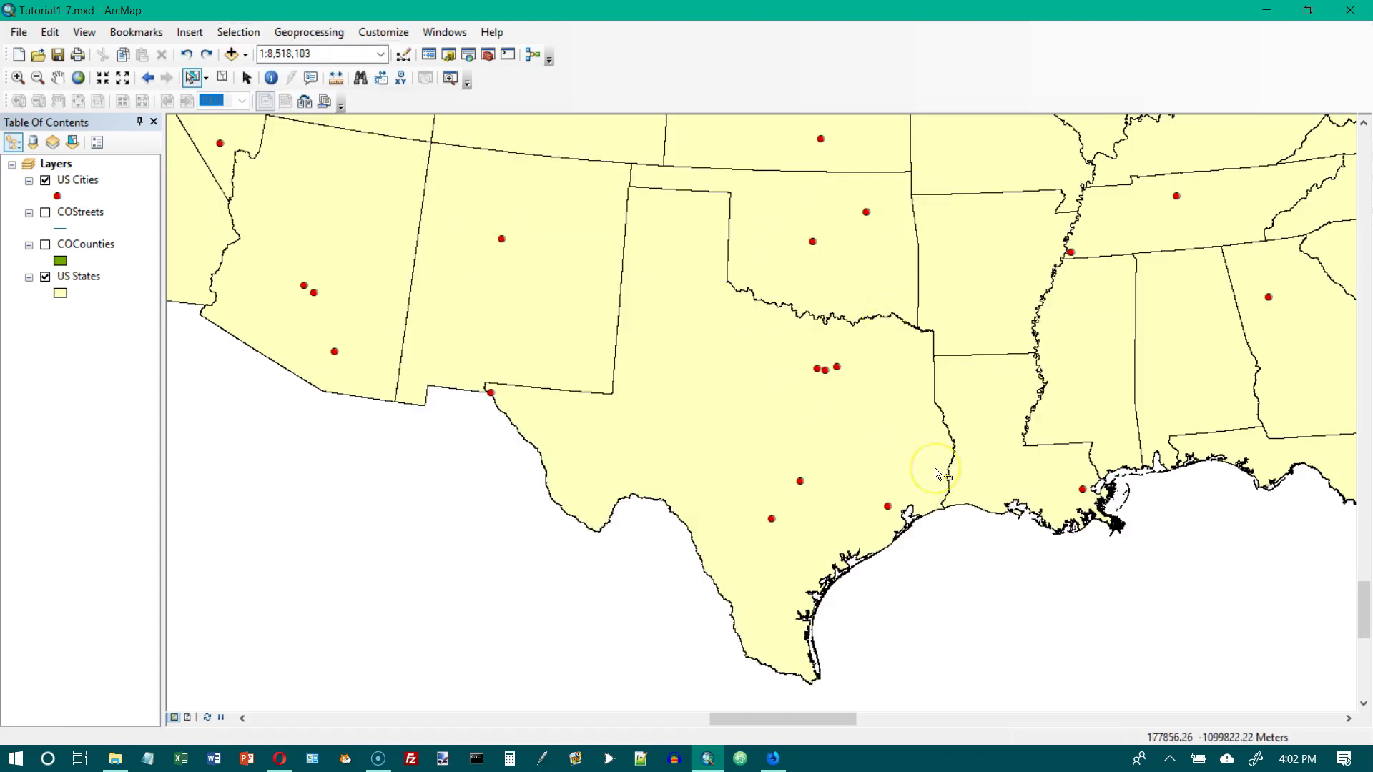
pyautogui.click(272, 291)
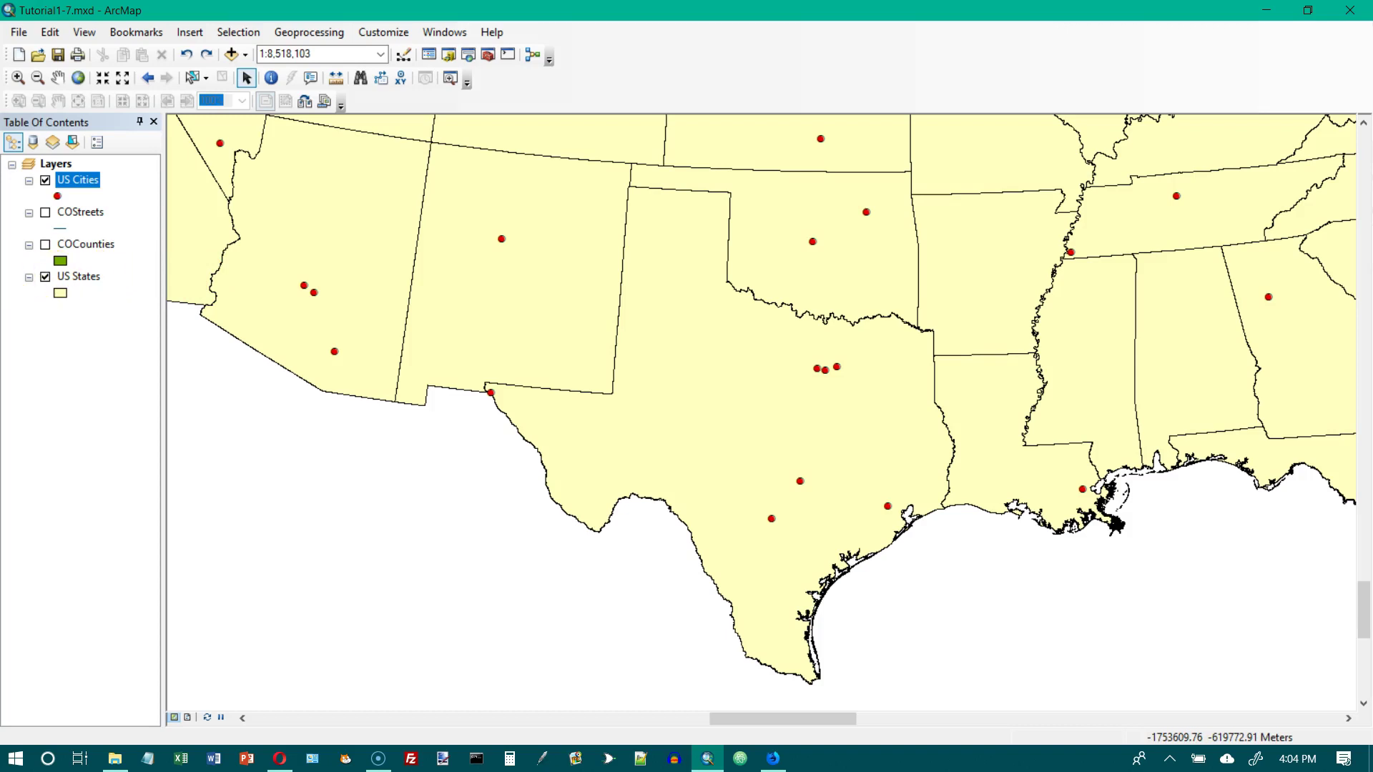
# In US Cities layer properties, choose a custom symbol for selected features on the Selection tab.
pyautogui.rightClick(71, 185)
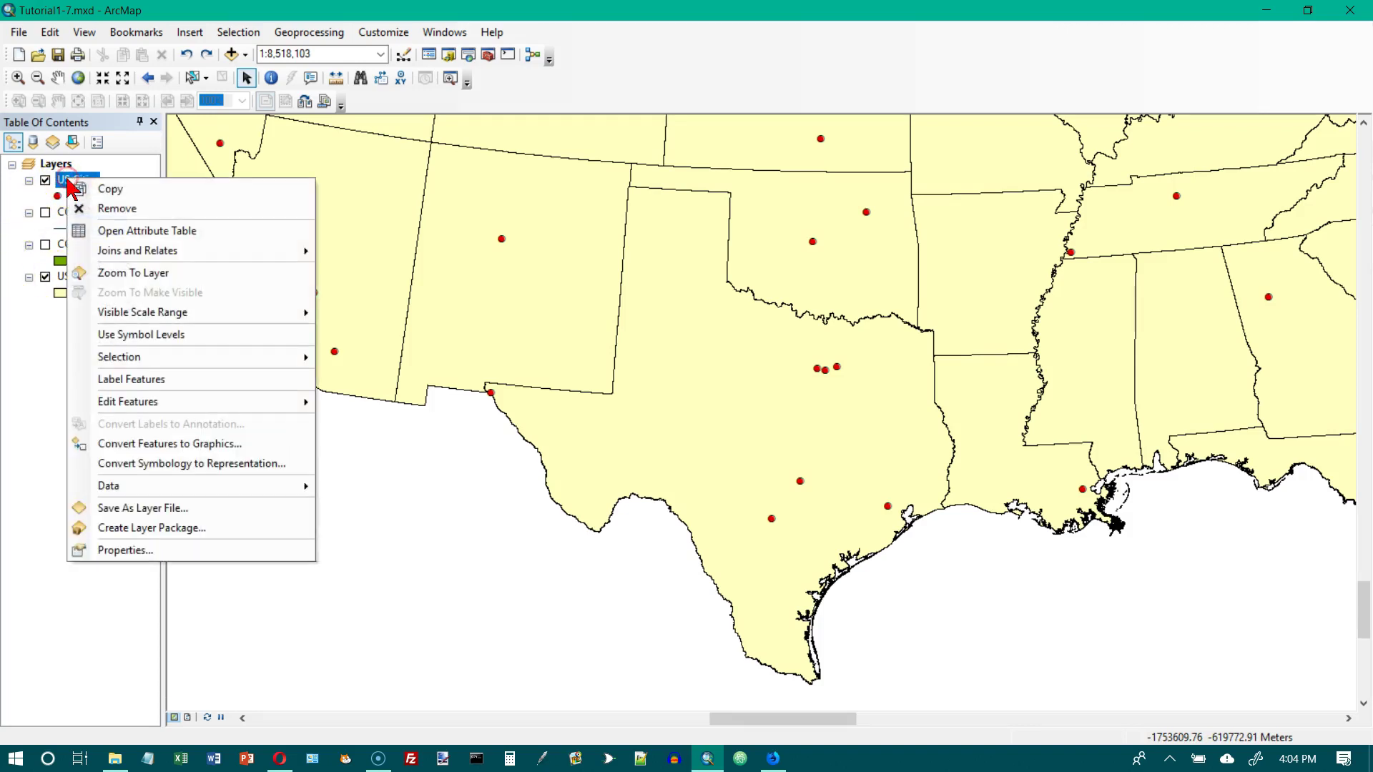
pyautogui.click(129, 555)
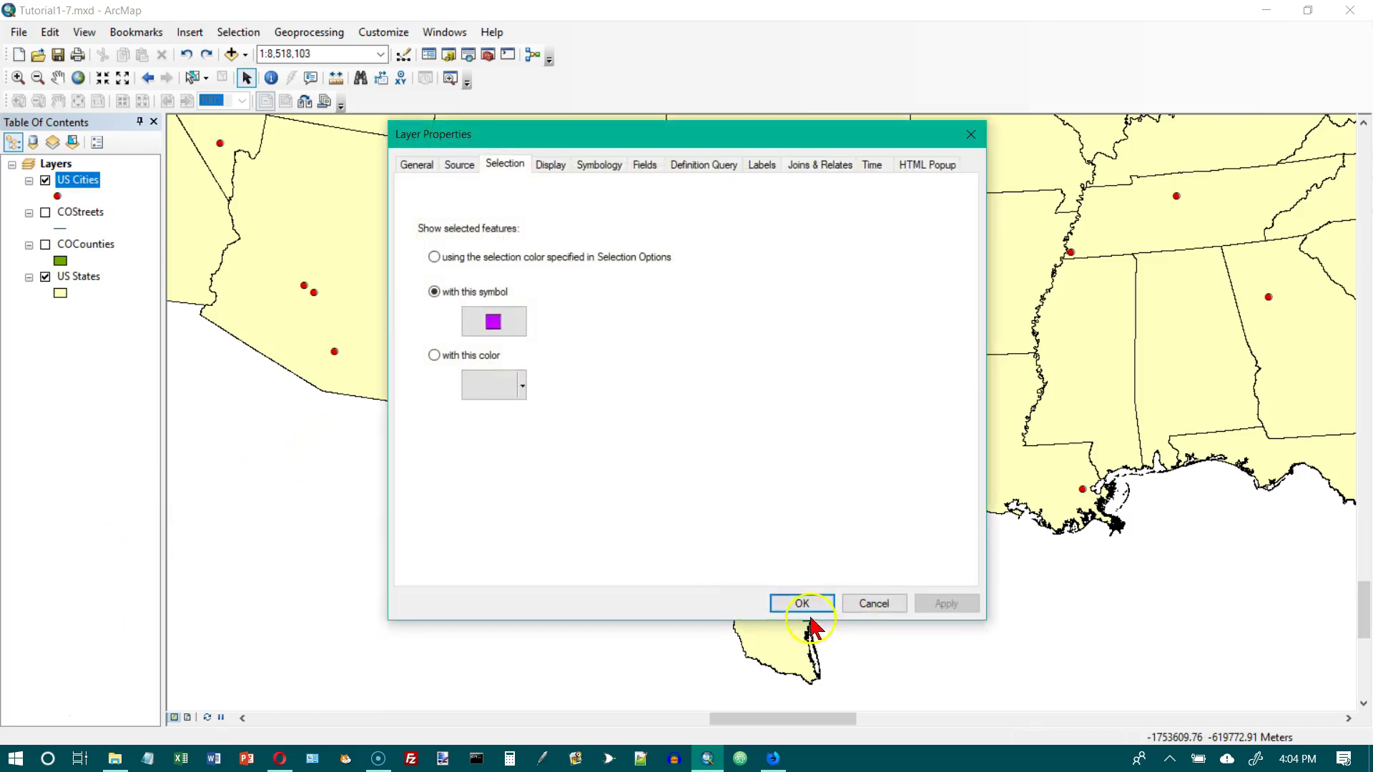
pyautogui.click(500, 164)
pyautogui.click(501, 180)
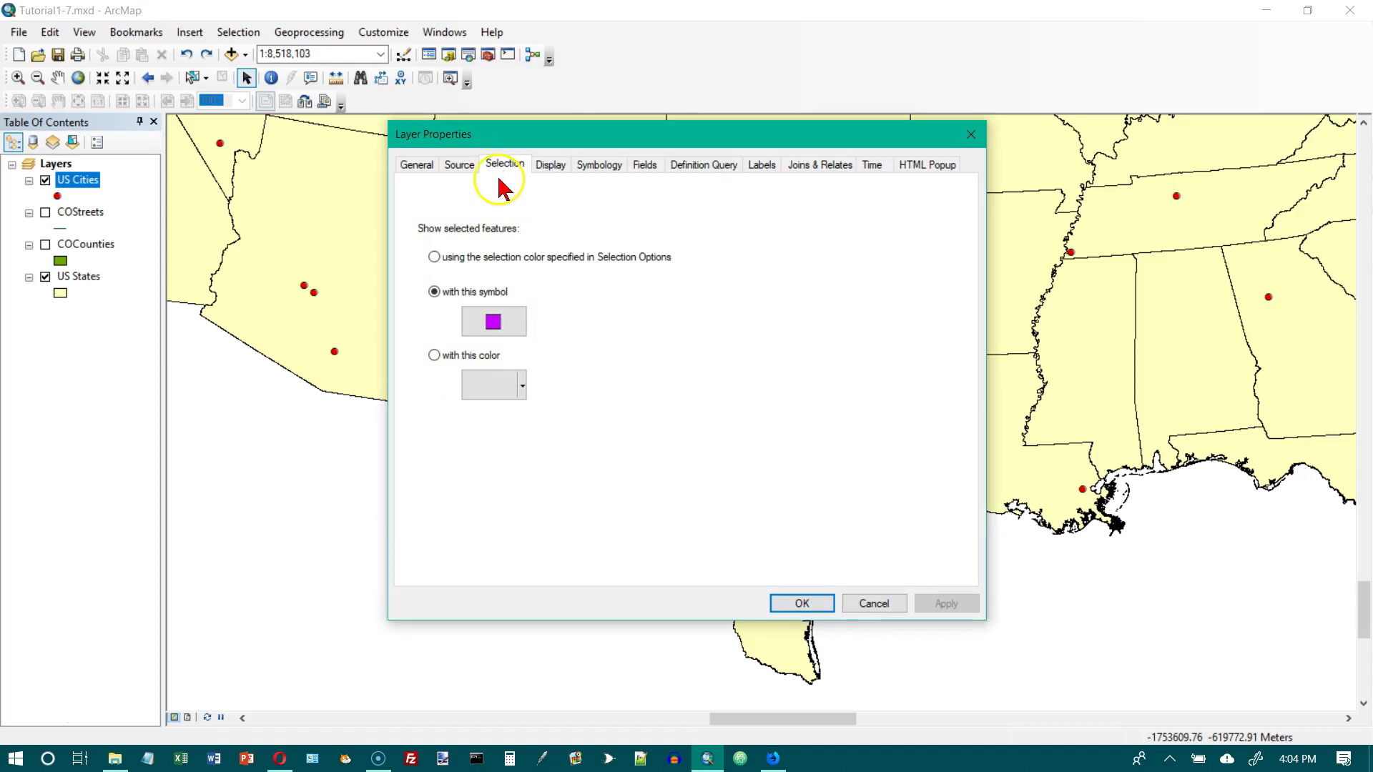
pyautogui.click(494, 324)
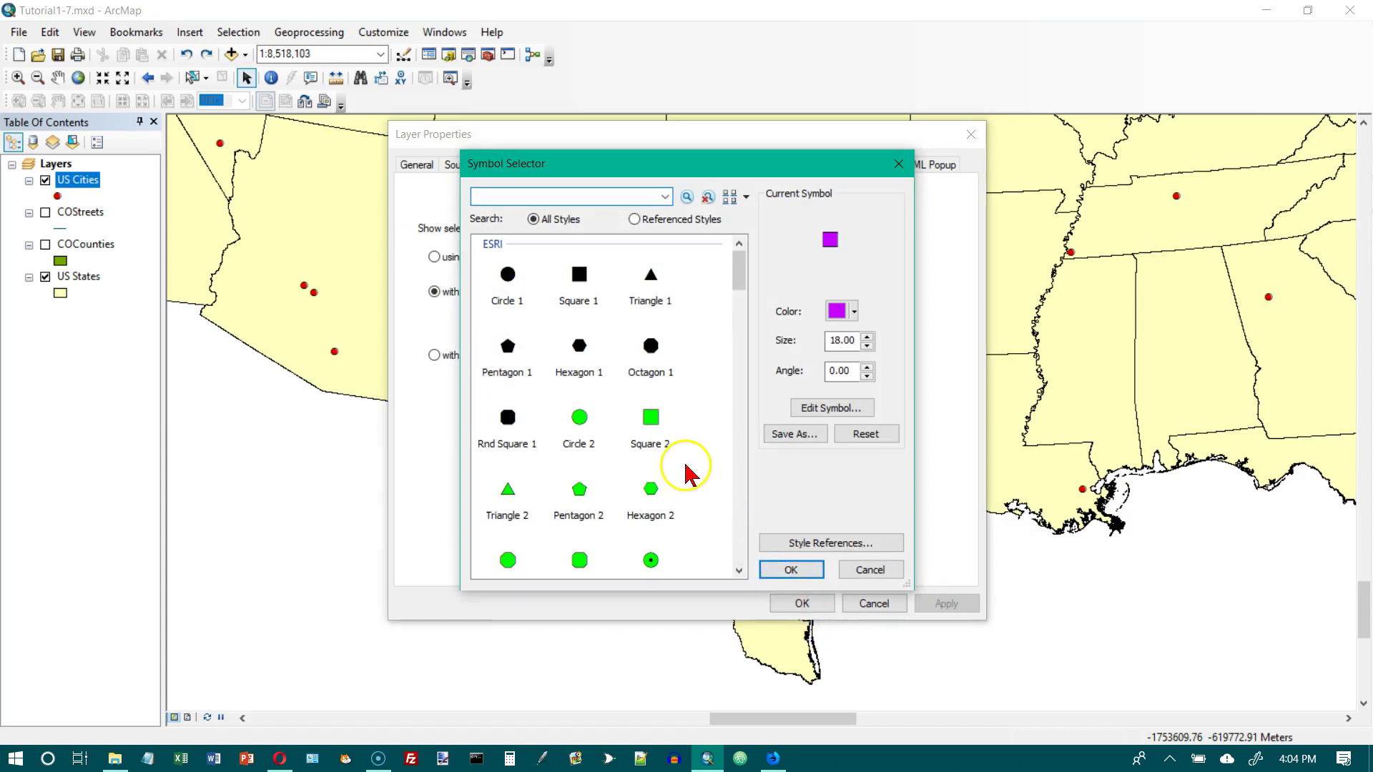
# Make the selection symbol an Amethyst Square 2 marker of size 12.
pyautogui.click(652, 419)
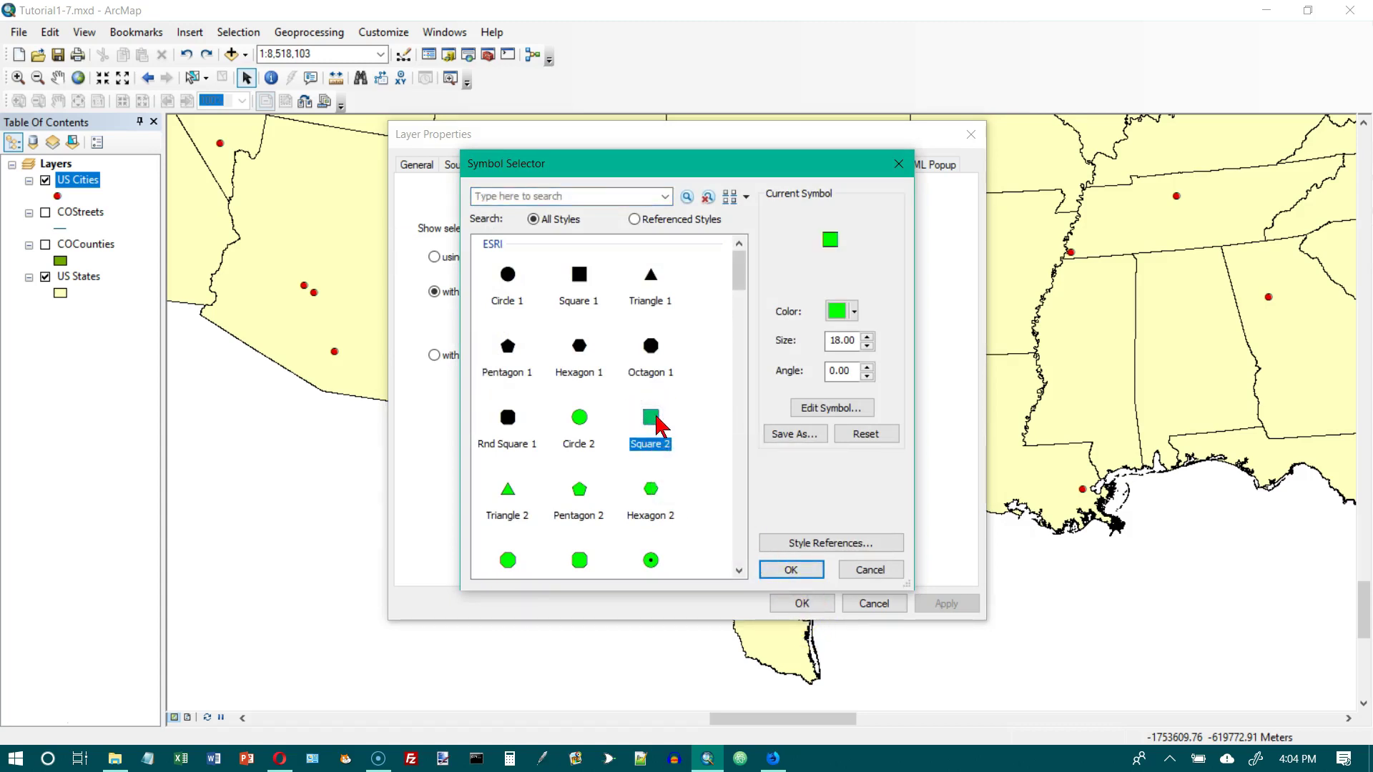
pyautogui.click(853, 312)
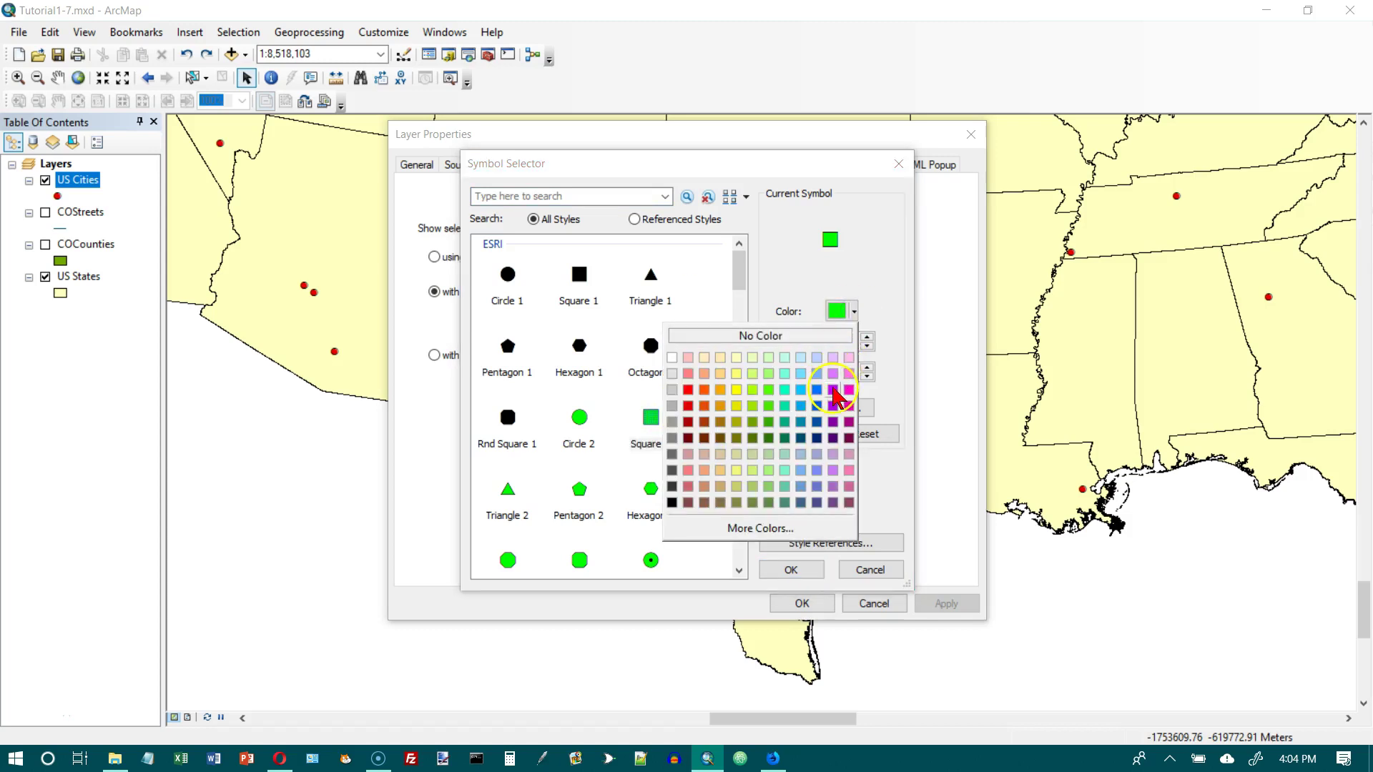
pyautogui.click(834, 390)
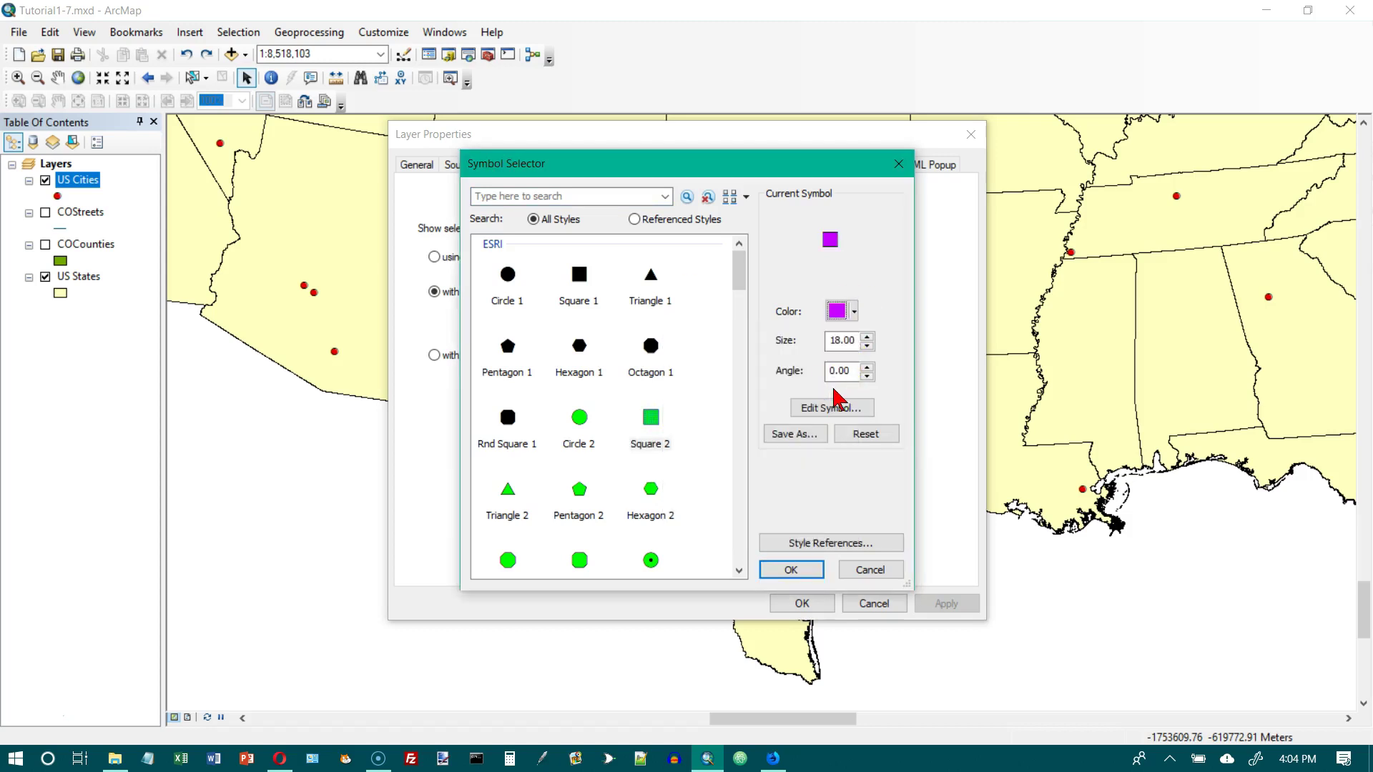
pyautogui.click(867, 348)
pyautogui.click(868, 347)
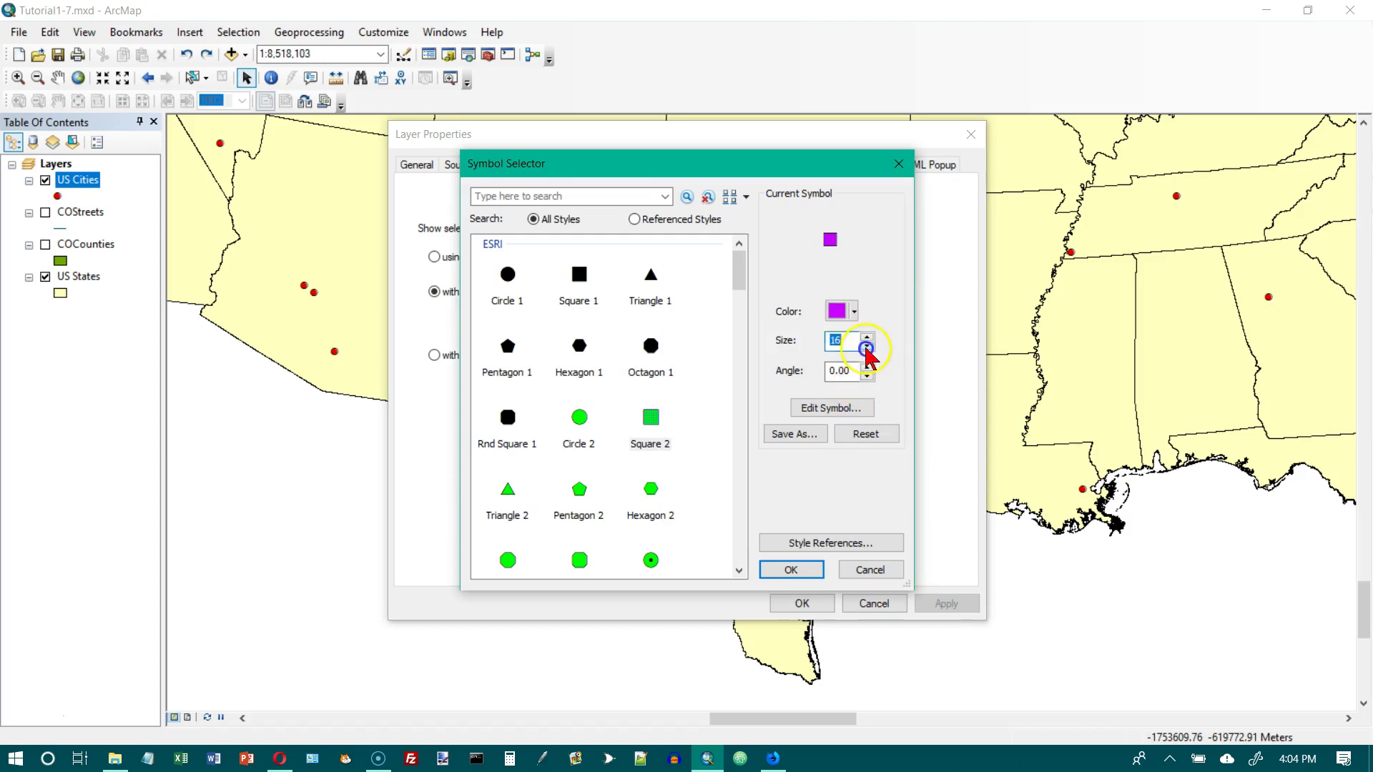
pyautogui.click(868, 348)
pyautogui.click(868, 347)
pyautogui.click(867, 348)
pyautogui.click(868, 348)
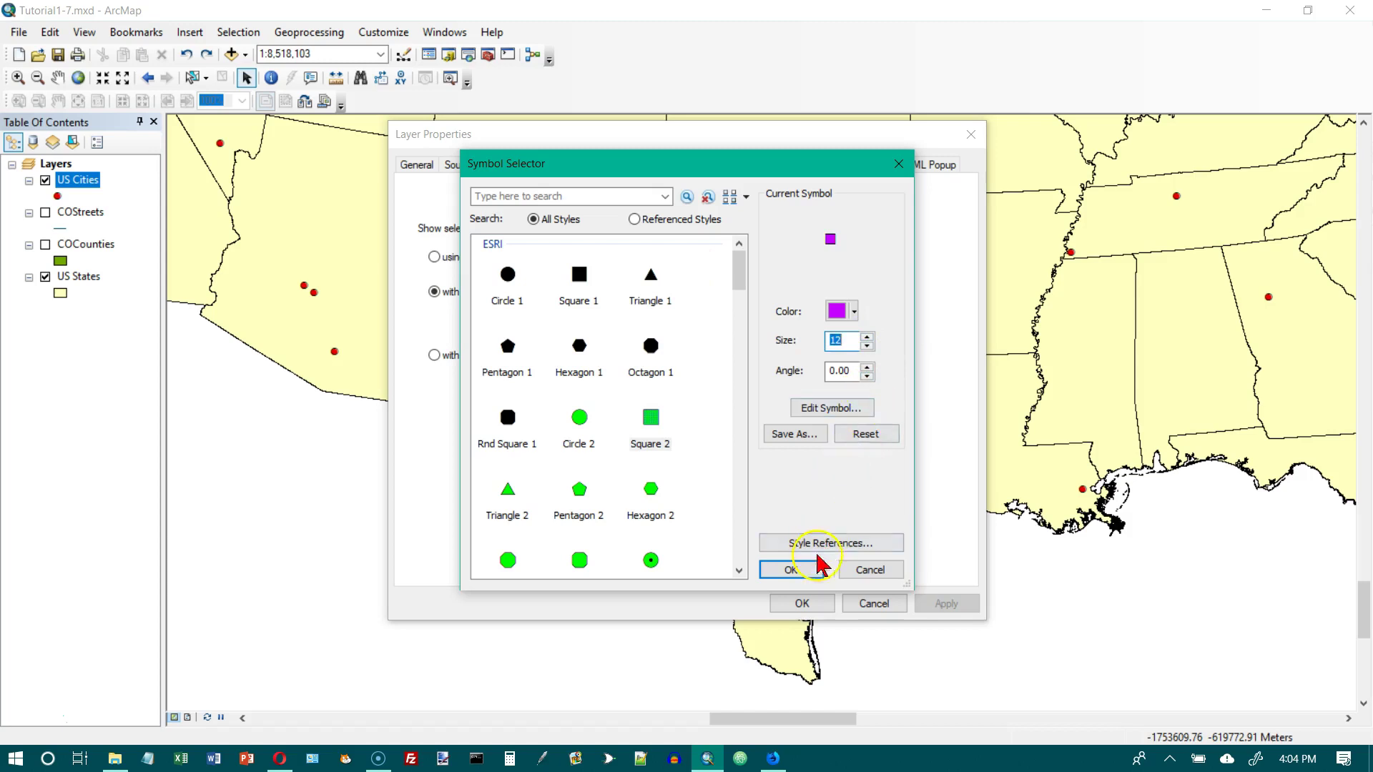
pyautogui.click(642, 458)
pyautogui.click(791, 569)
# Apply the new selection symbol and test it by selecting a Texas city with Select Features.
pyautogui.click(801, 604)
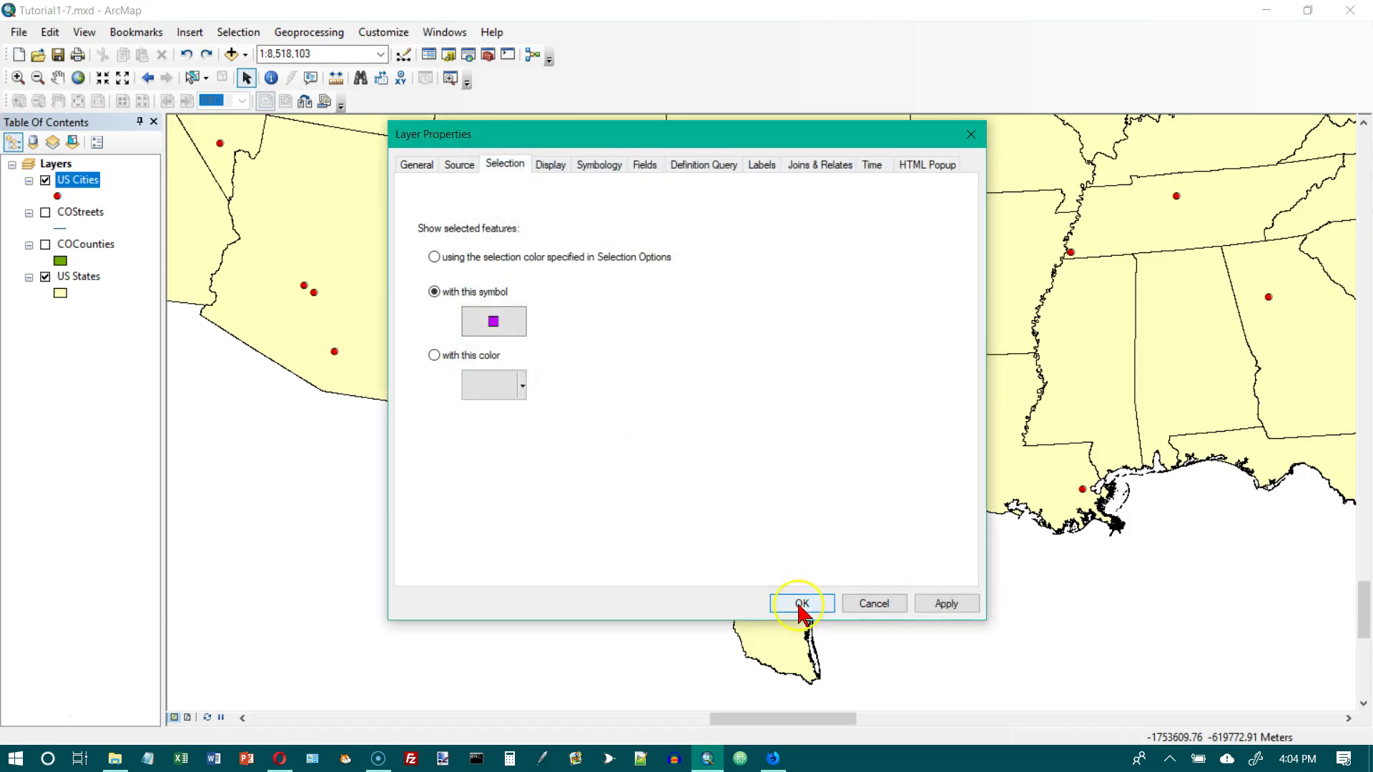
pyautogui.click(192, 77)
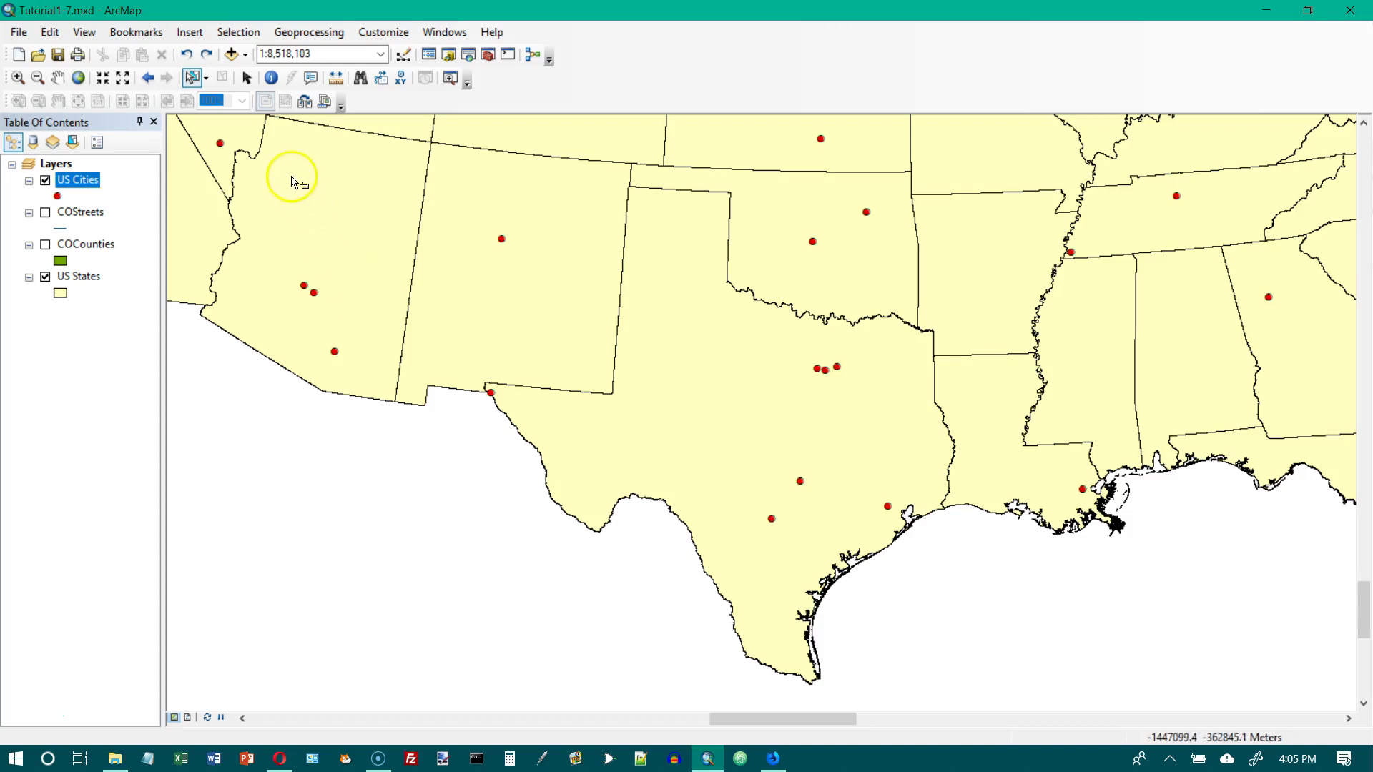
pyautogui.click(192, 78)
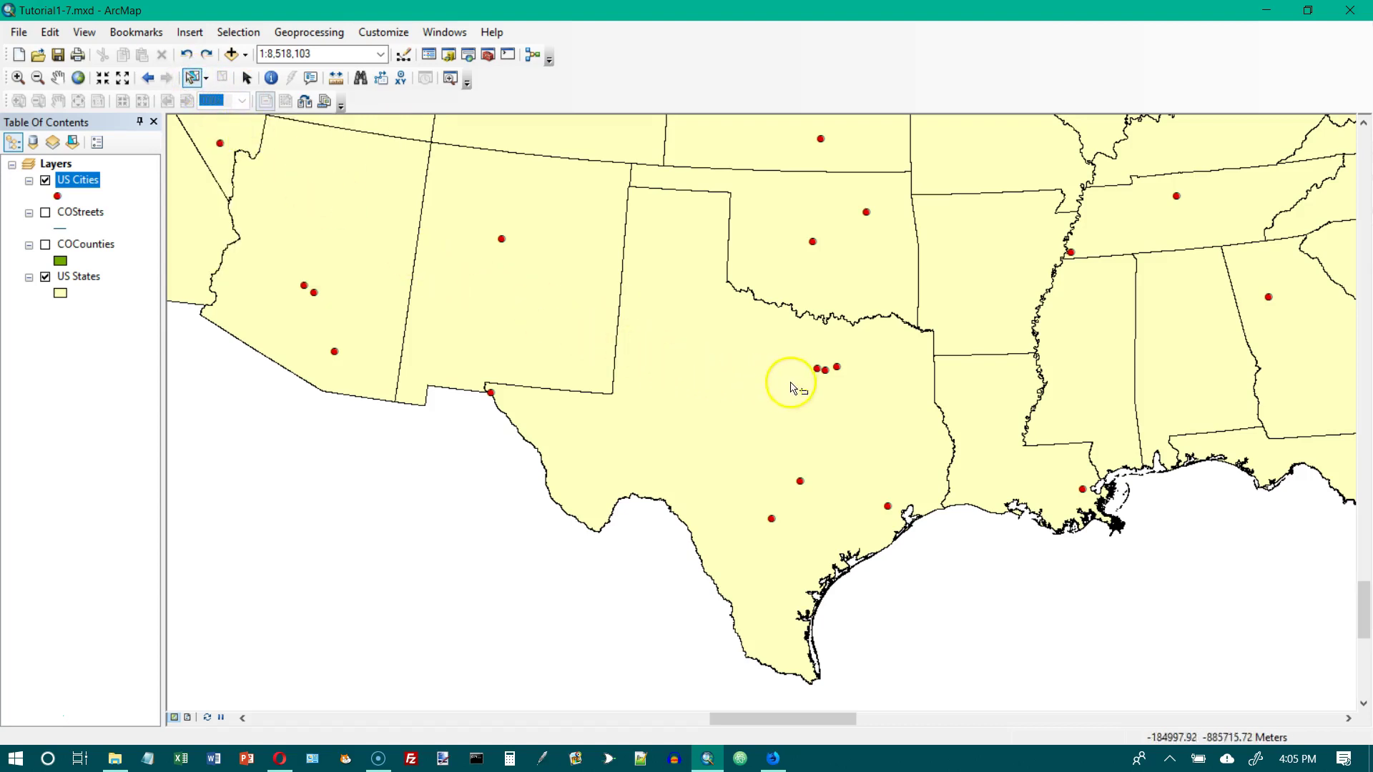
pyautogui.click(801, 483)
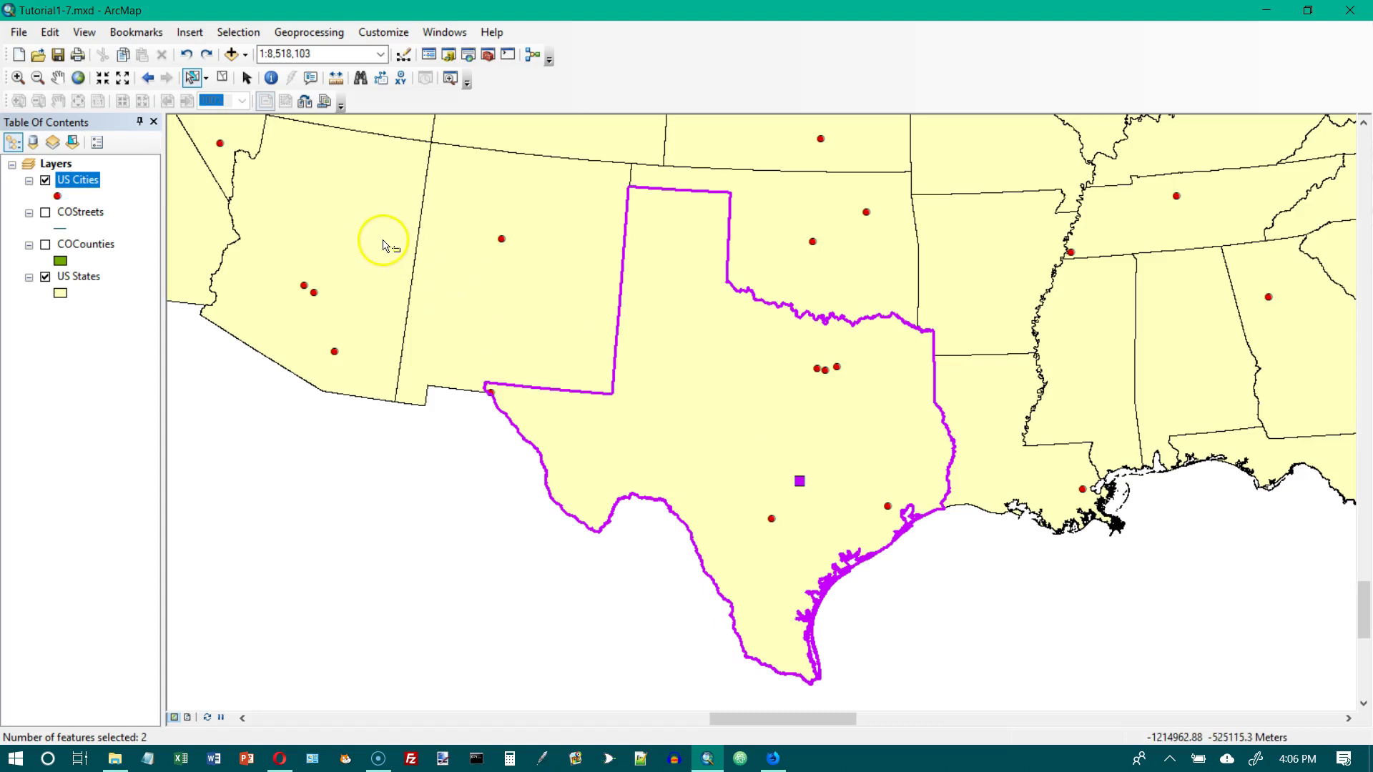
pyautogui.click(245, 34)
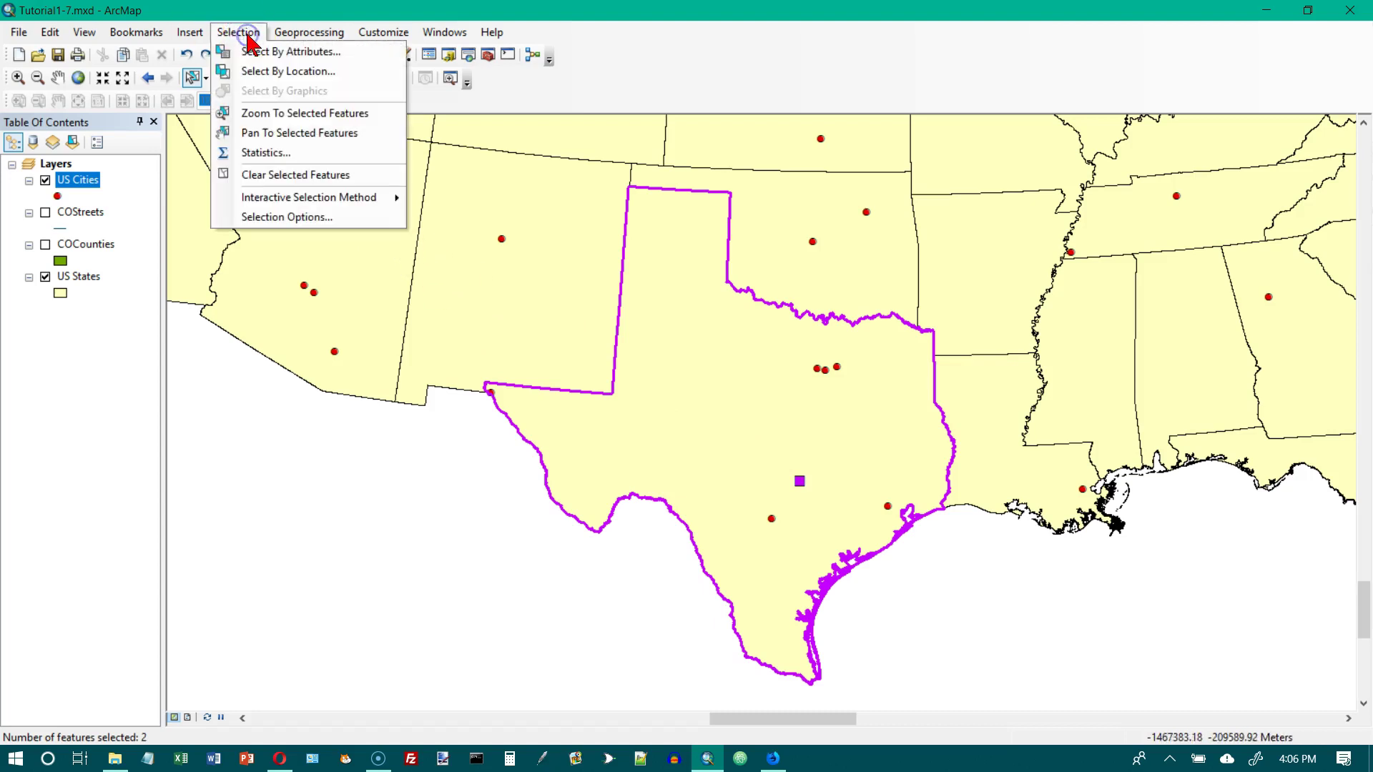
# Clear the Texas test selection and return to the 48 Contiguous States bookmark.
pyautogui.click(285, 181)
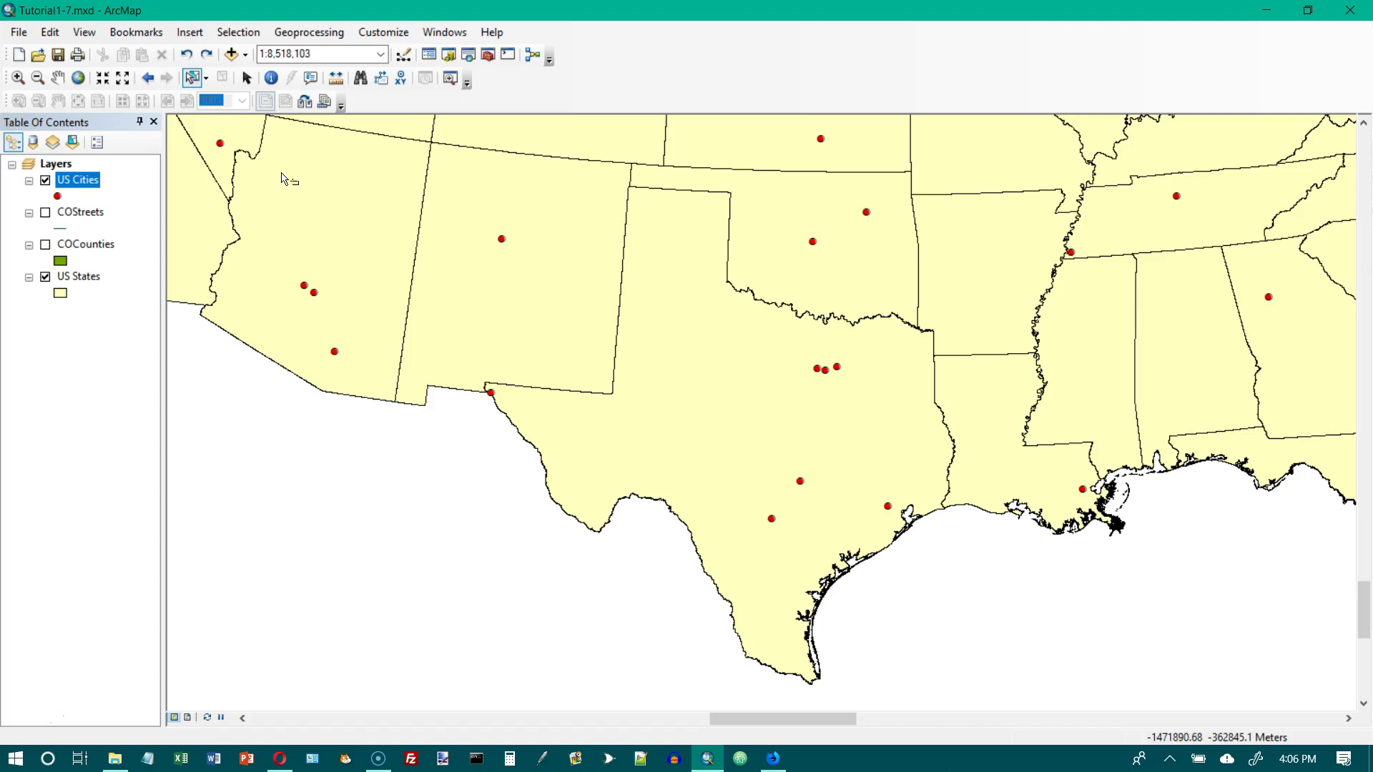
pyautogui.click(155, 32)
pyautogui.click(178, 93)
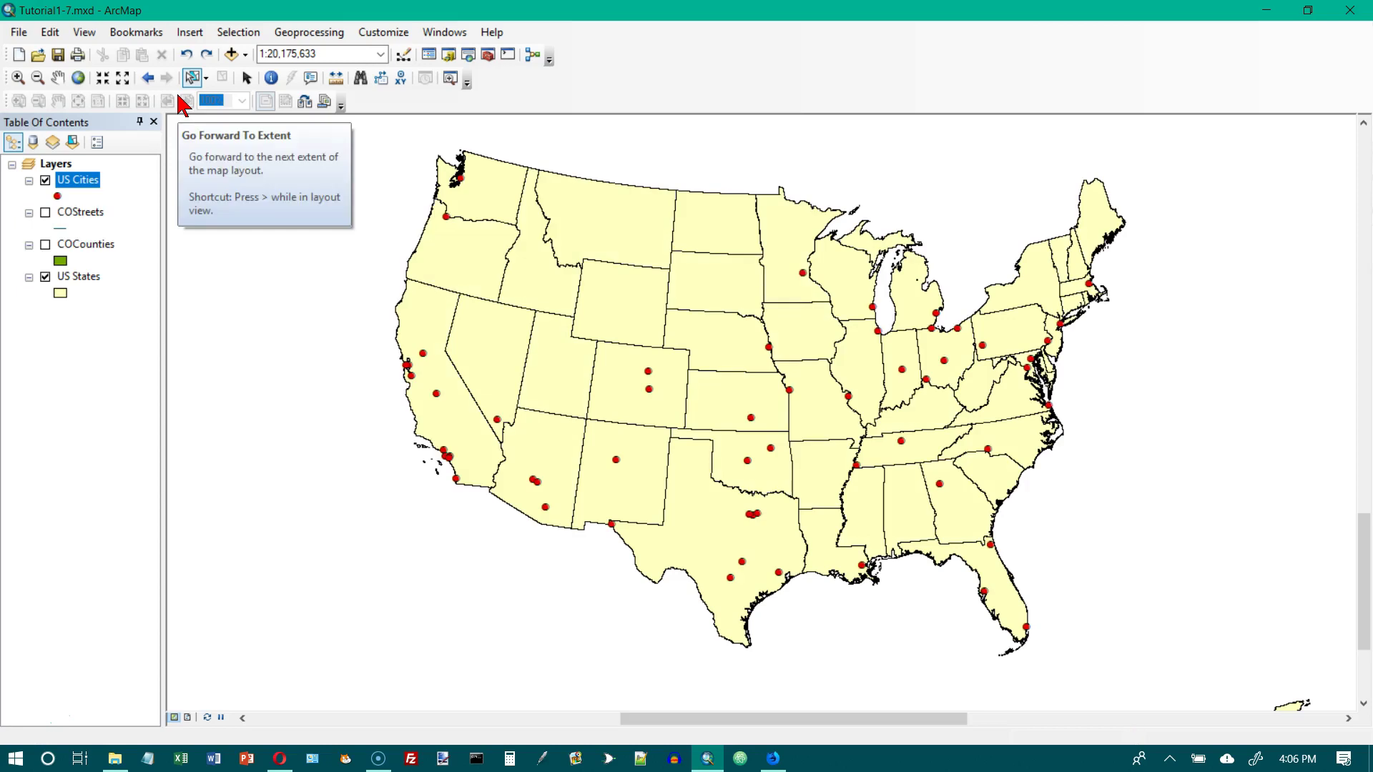
pyautogui.click(66, 188)
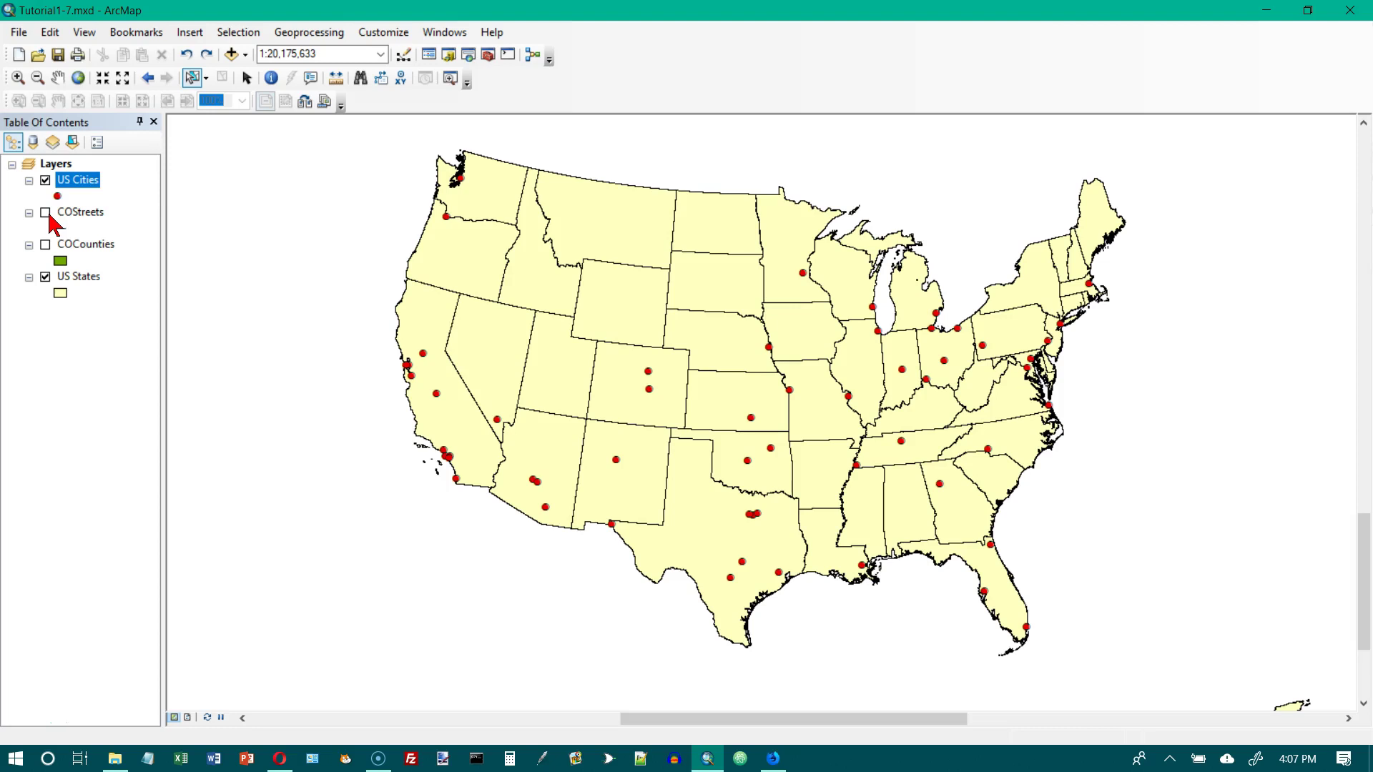
# List layers by selection and make COCounties, COStreets and US States not selectable.
pyautogui.click(72, 143)
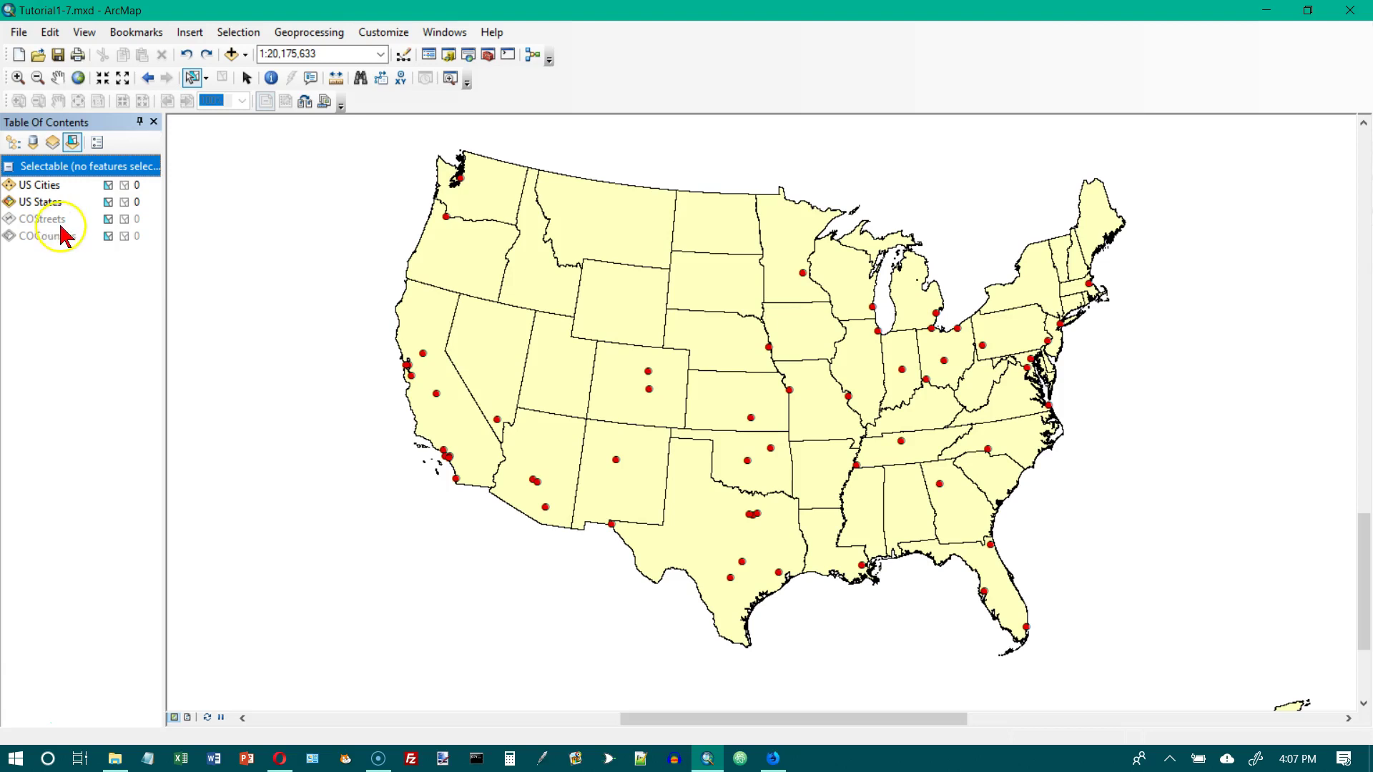
pyautogui.click(108, 237)
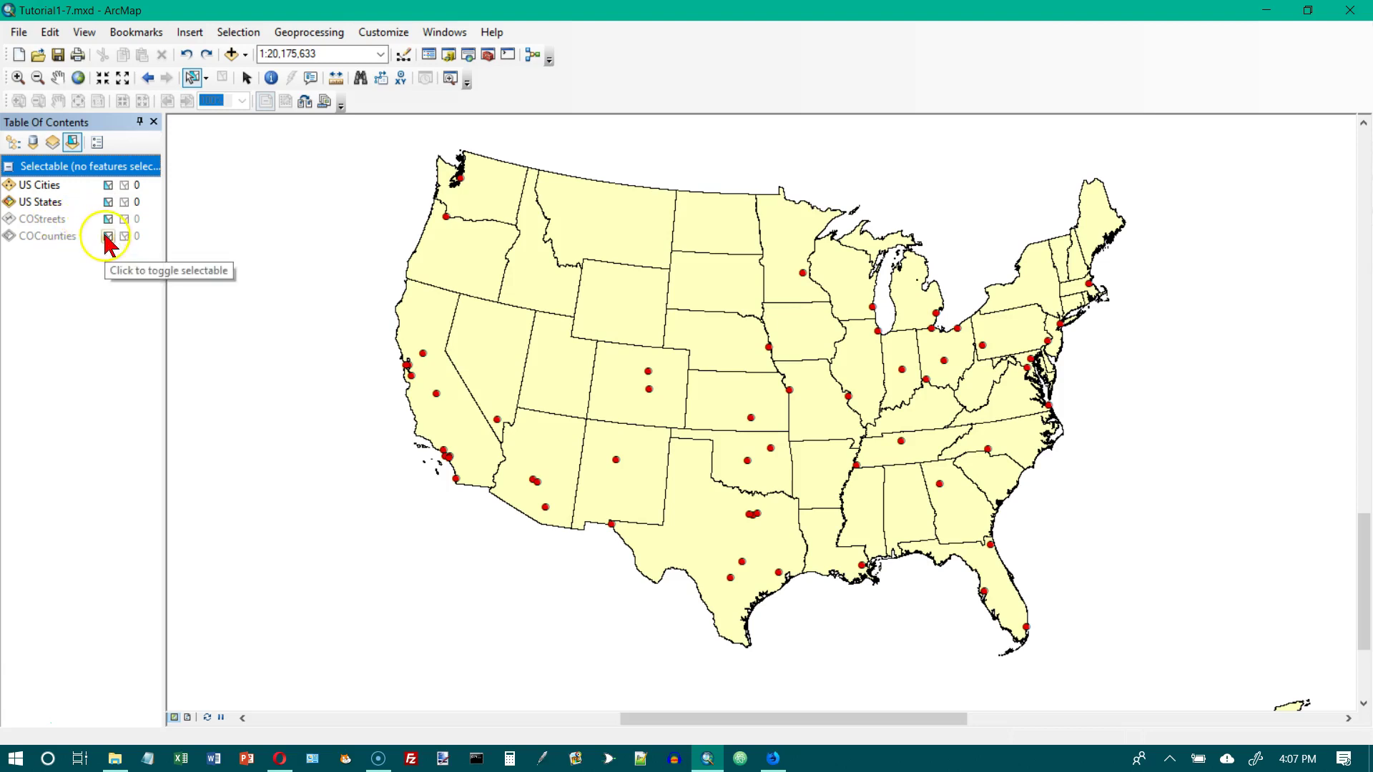
pyautogui.click(109, 219)
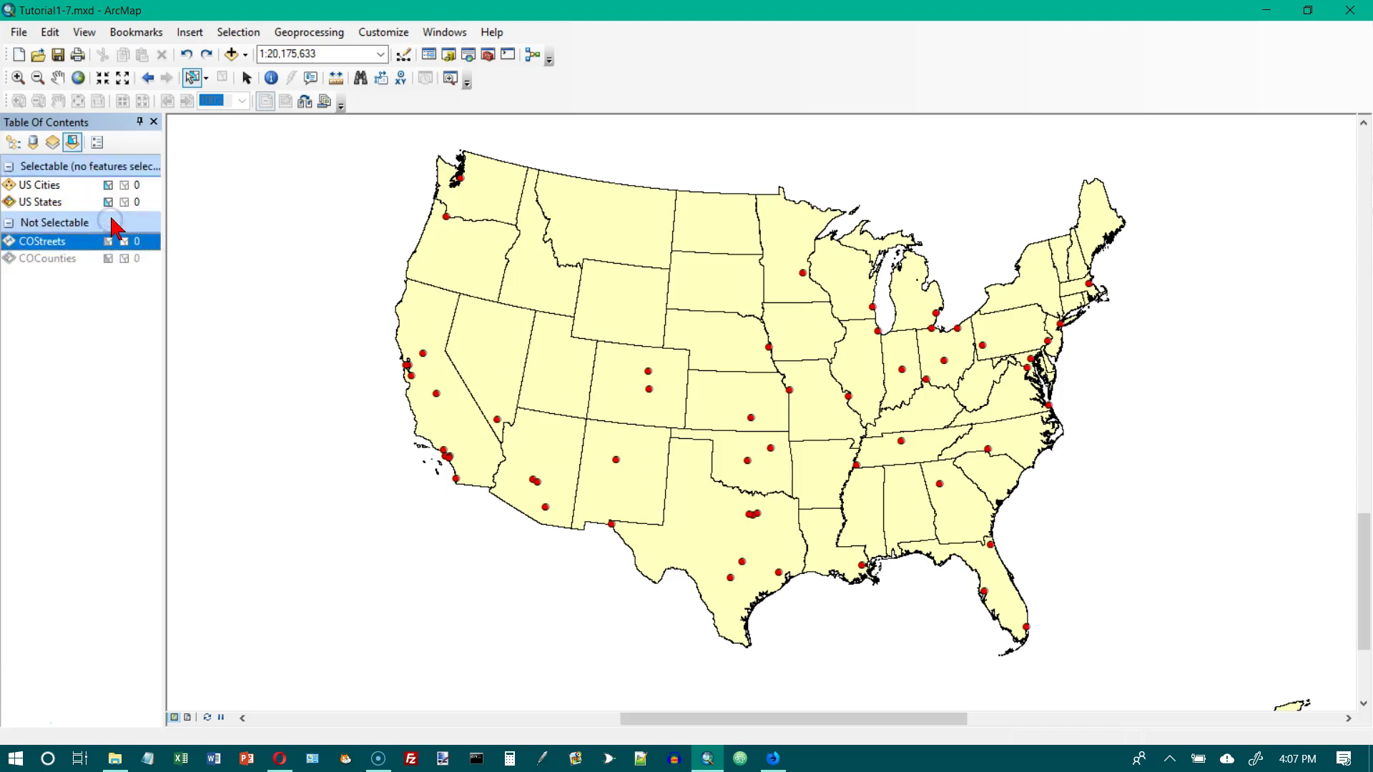
pyautogui.click(108, 203)
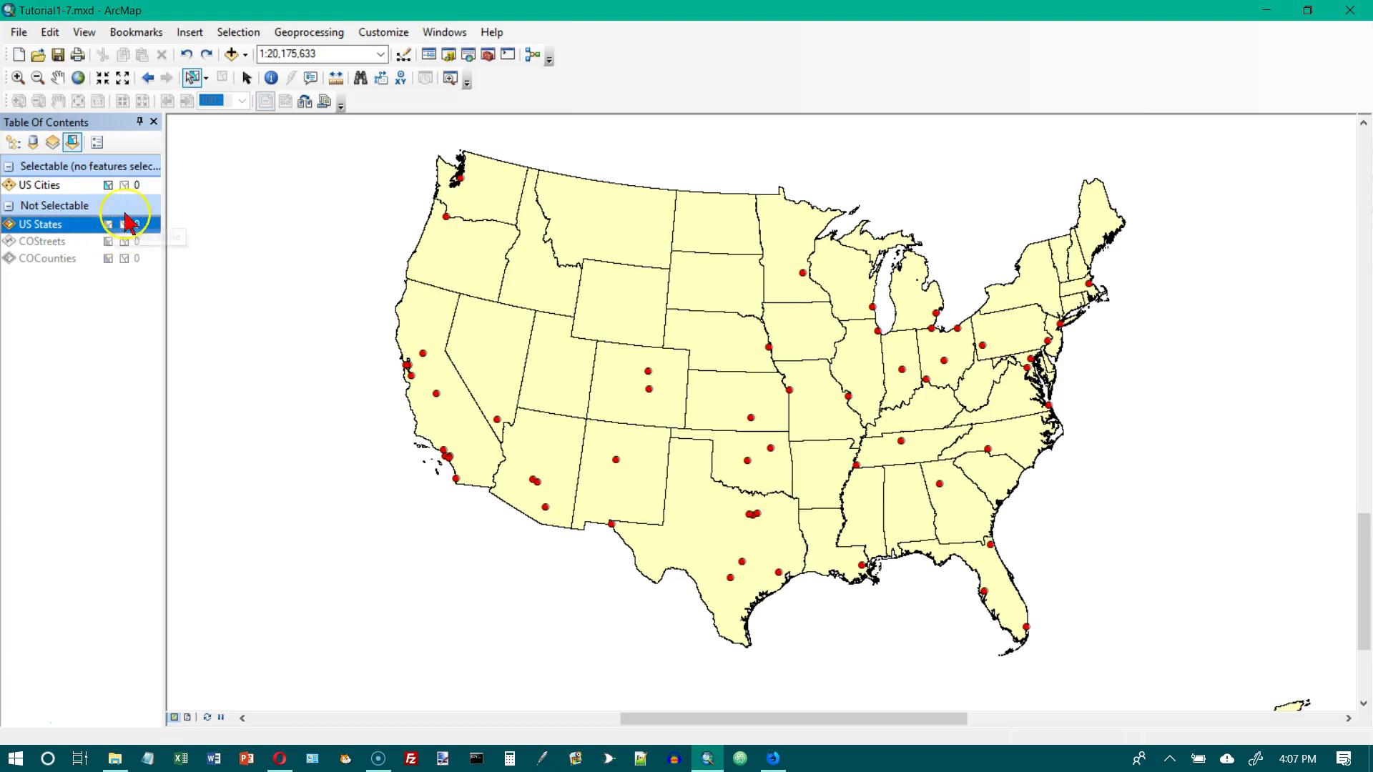
pyautogui.click(126, 241)
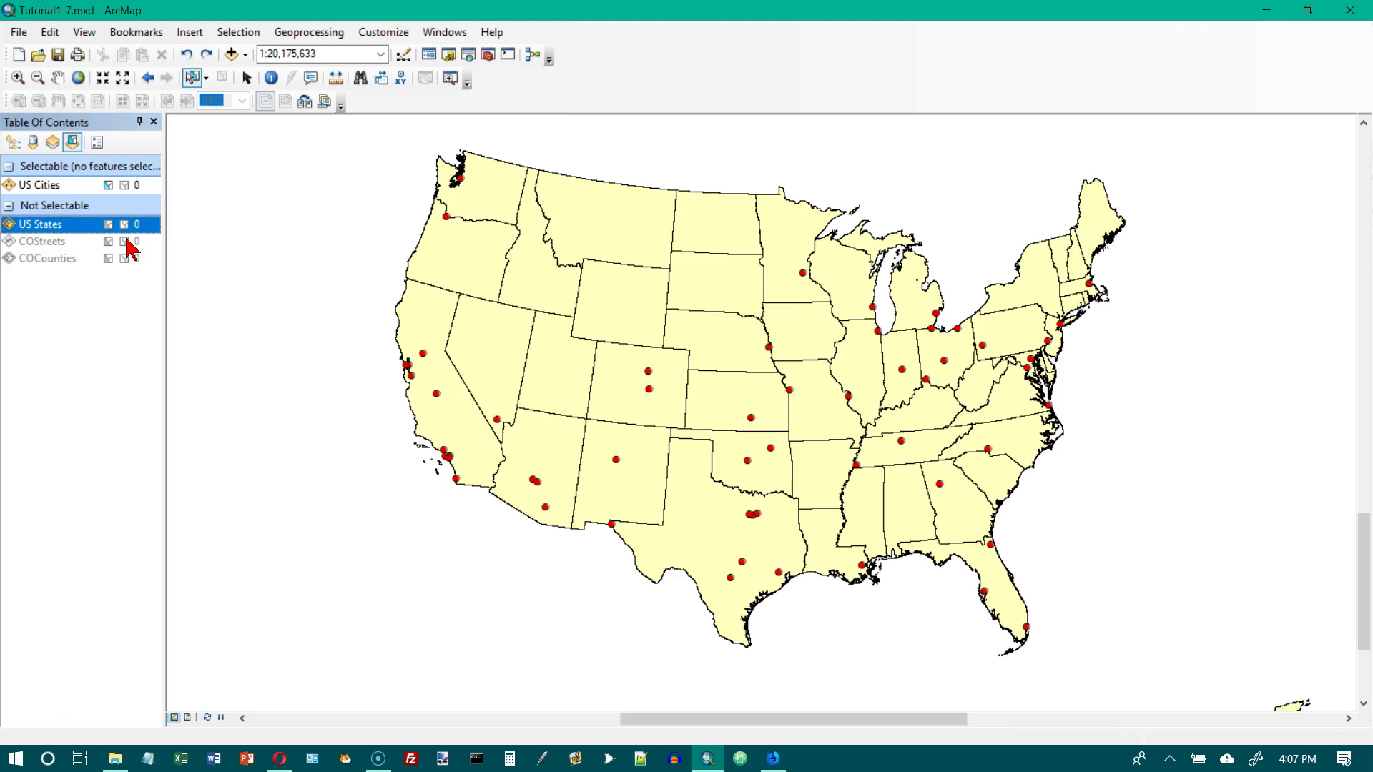
pyautogui.click(174, 186)
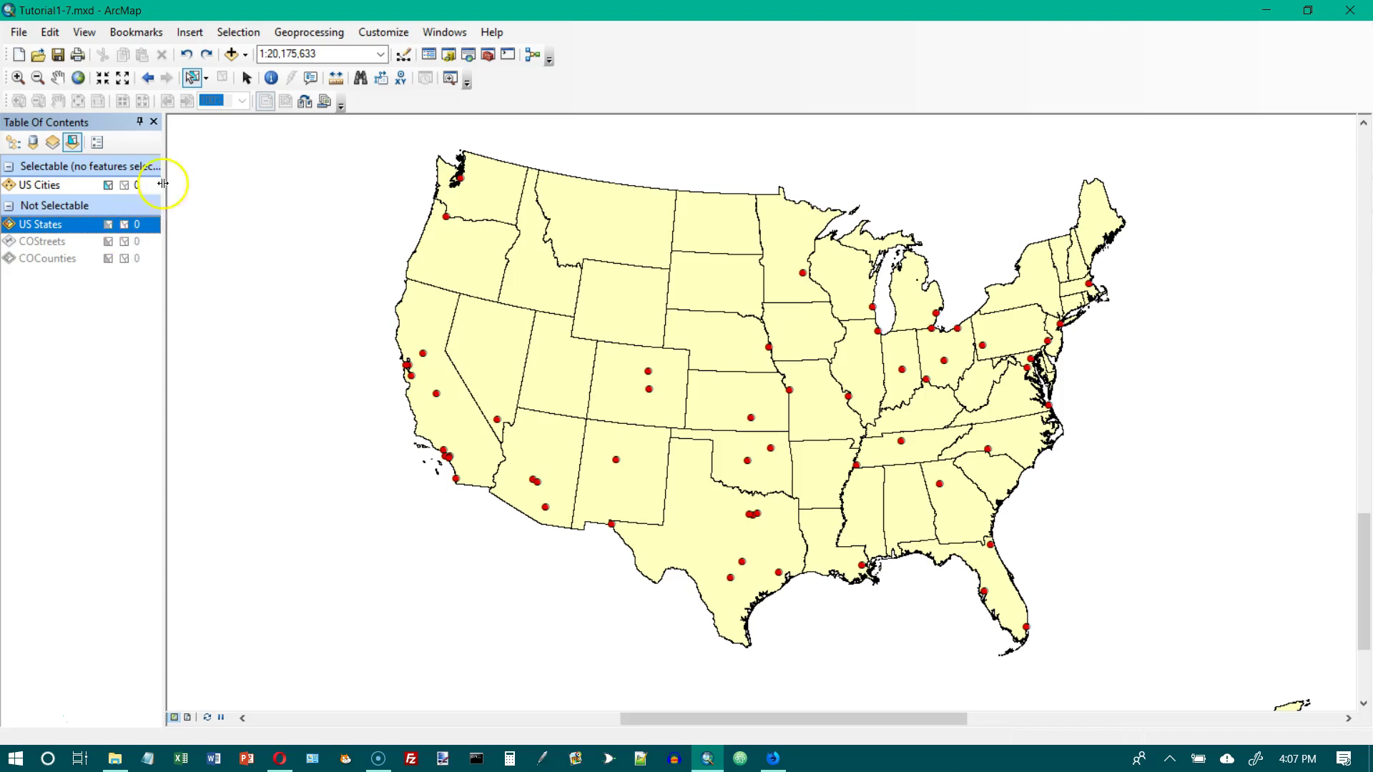
pyautogui.click(194, 79)
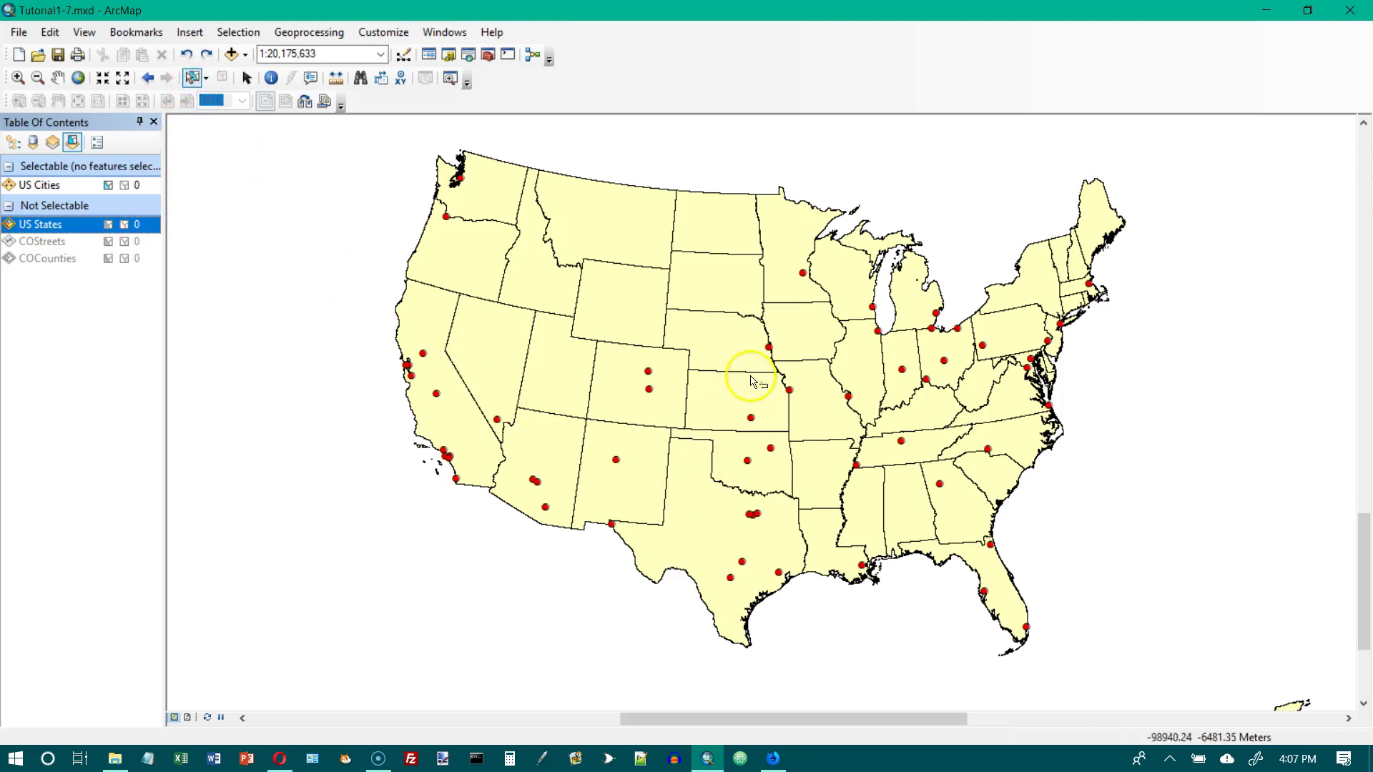
pyautogui.click(768, 346)
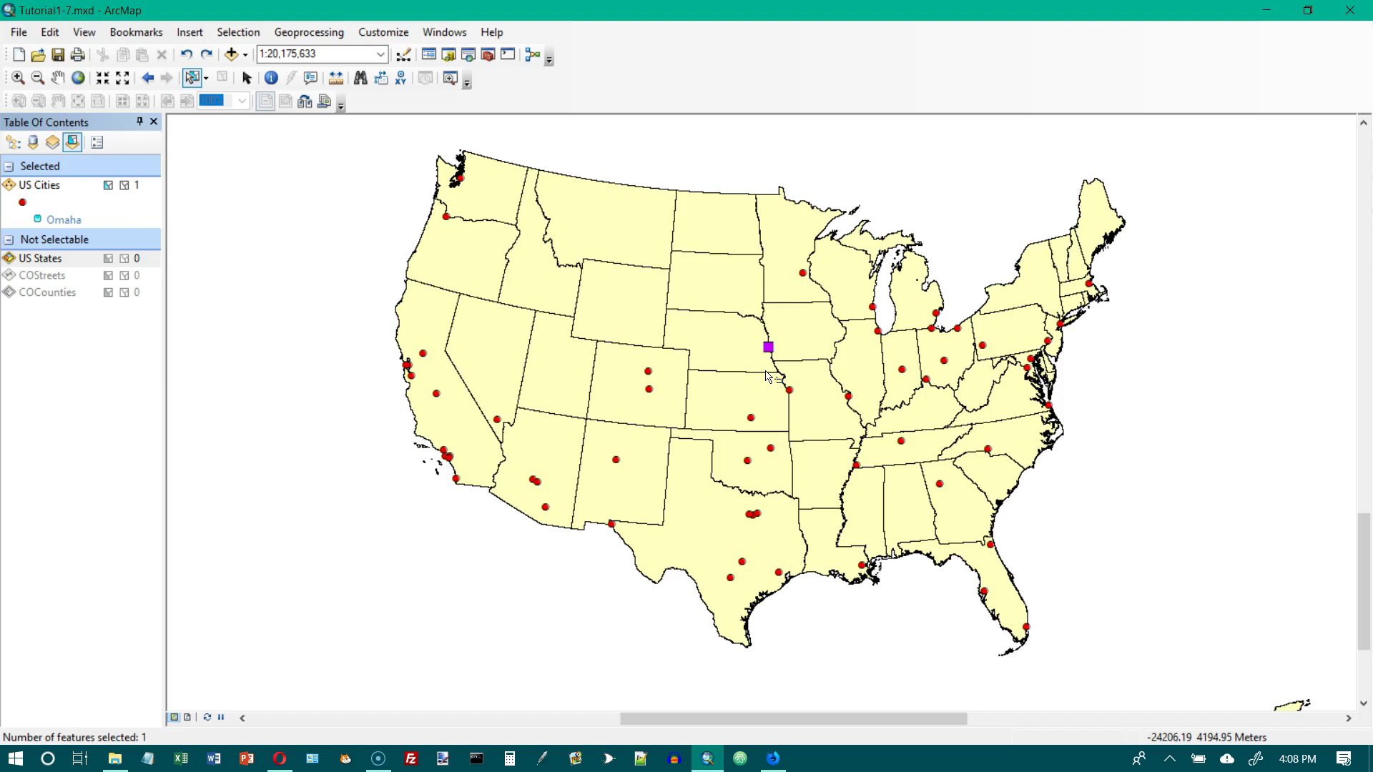
pyautogui.click(237, 33)
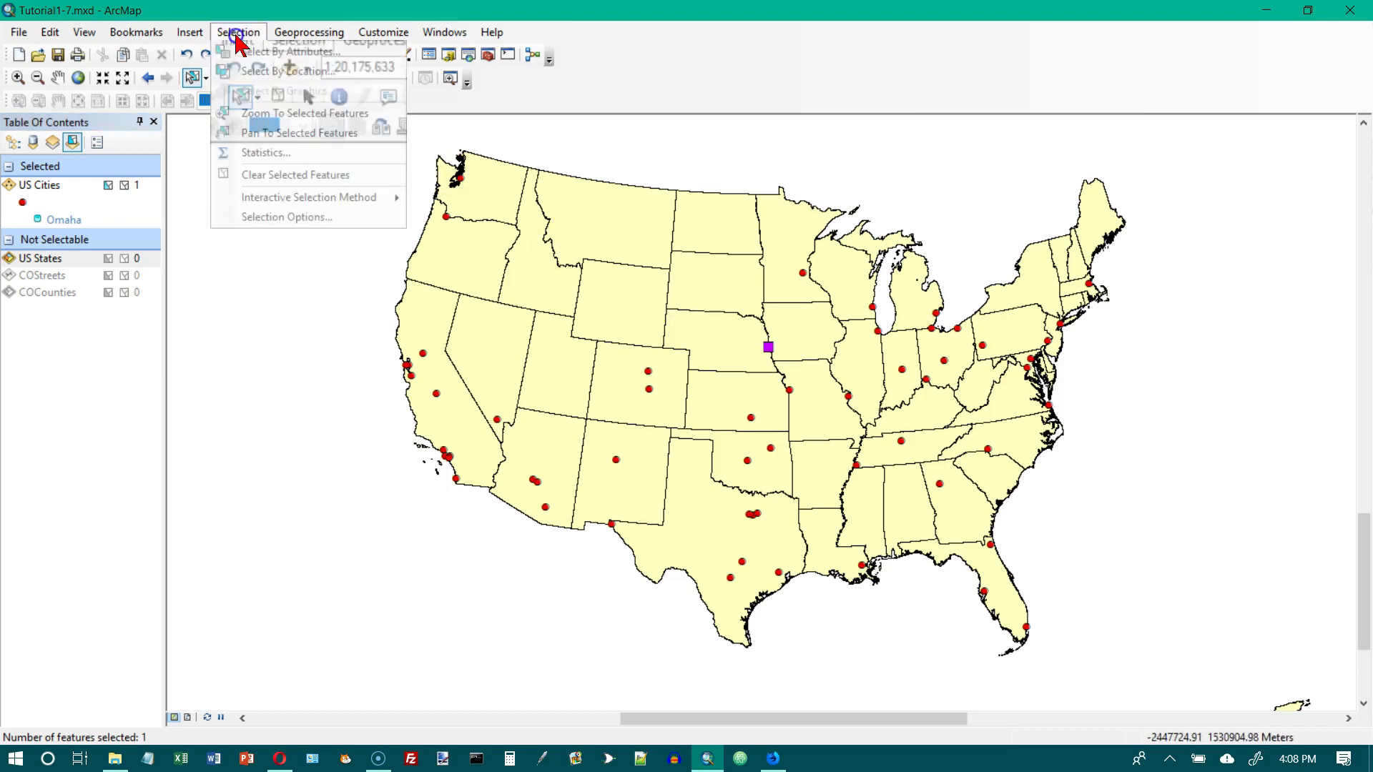
pyautogui.click(279, 175)
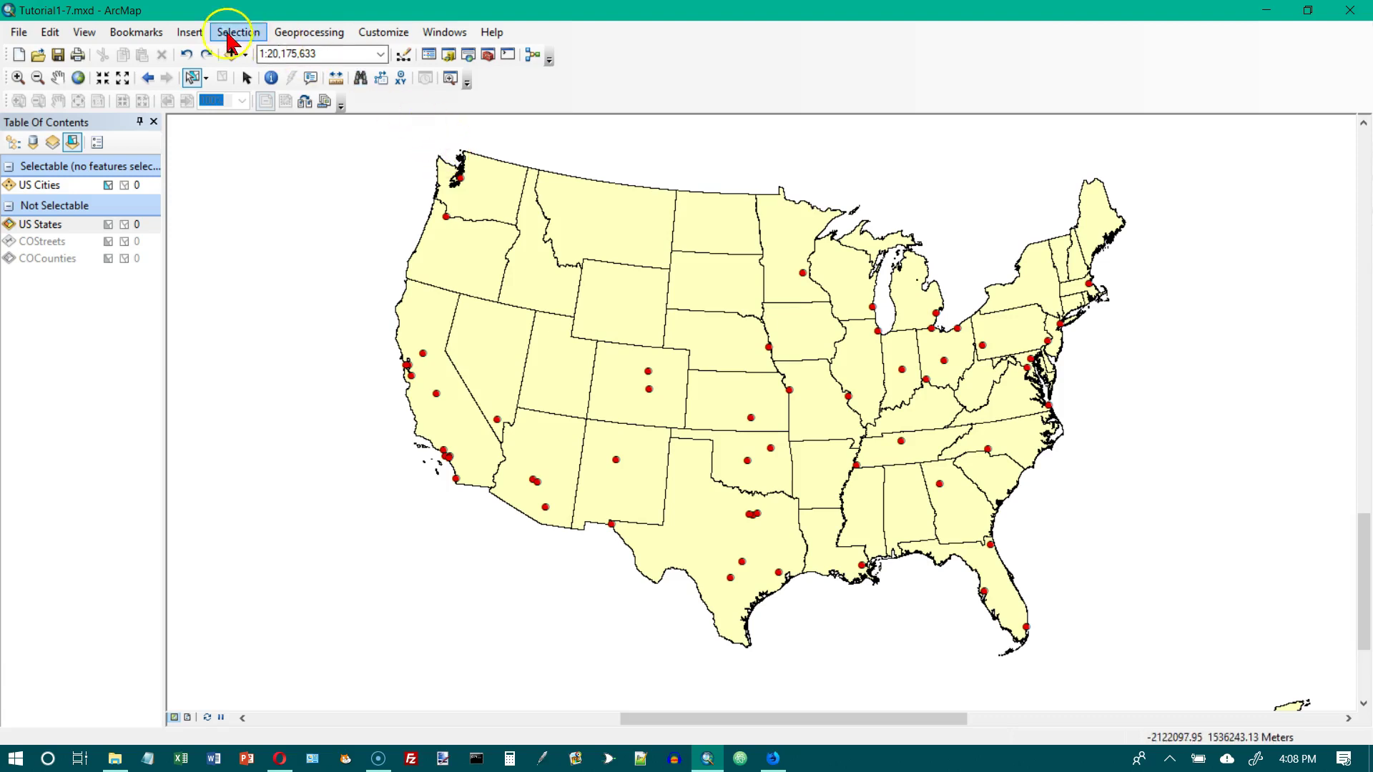
# Zoom to the Florida bookmark and circle-select Jacksonville, Miami and Tampa.
pyautogui.click(149, 37)
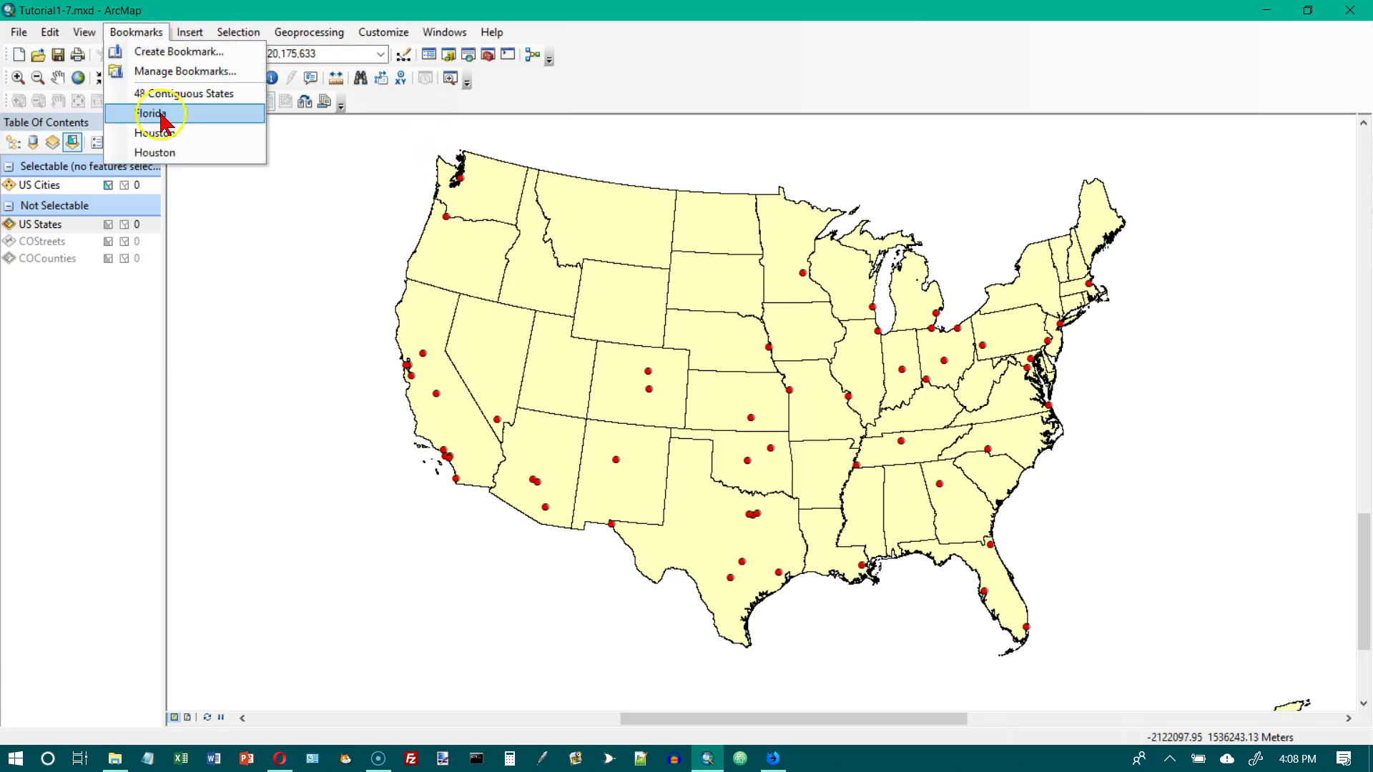
pyautogui.click(154, 113)
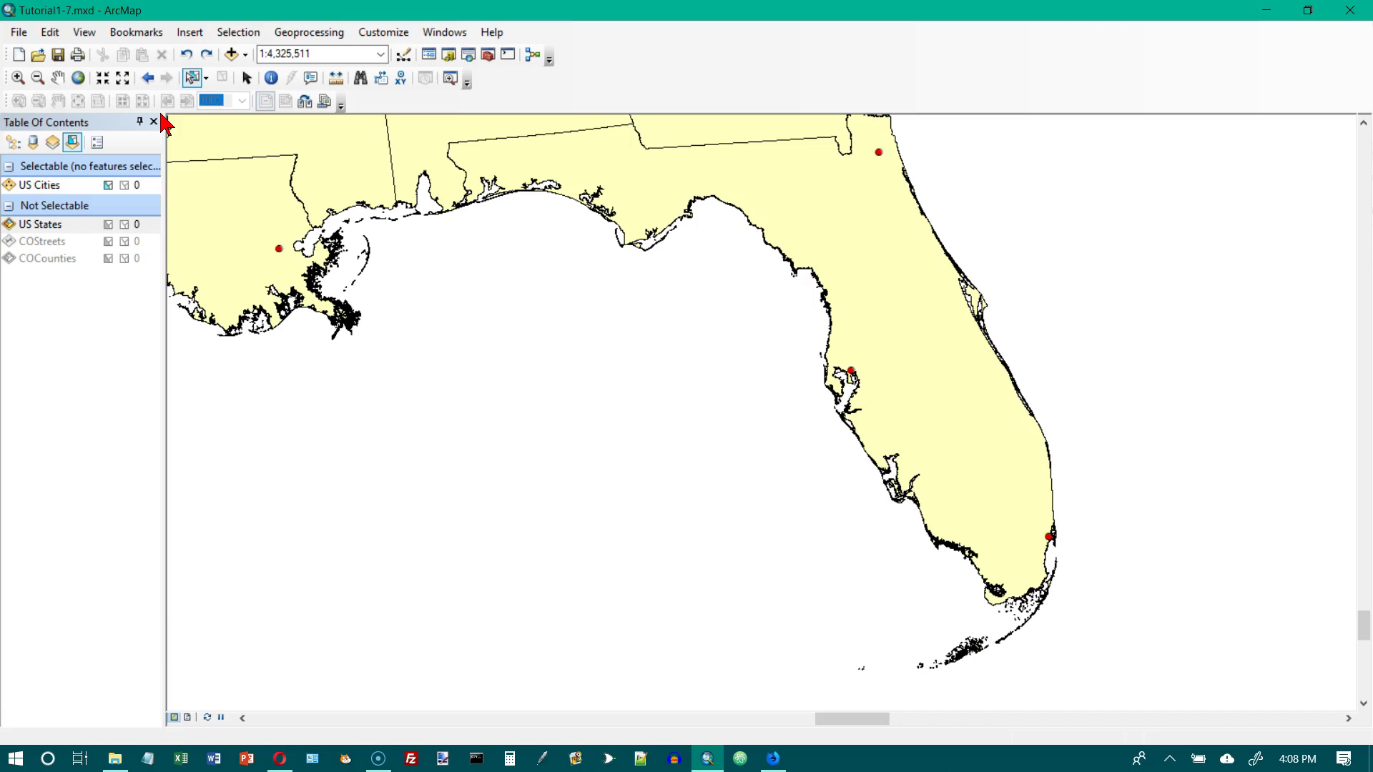
pyautogui.click(206, 78)
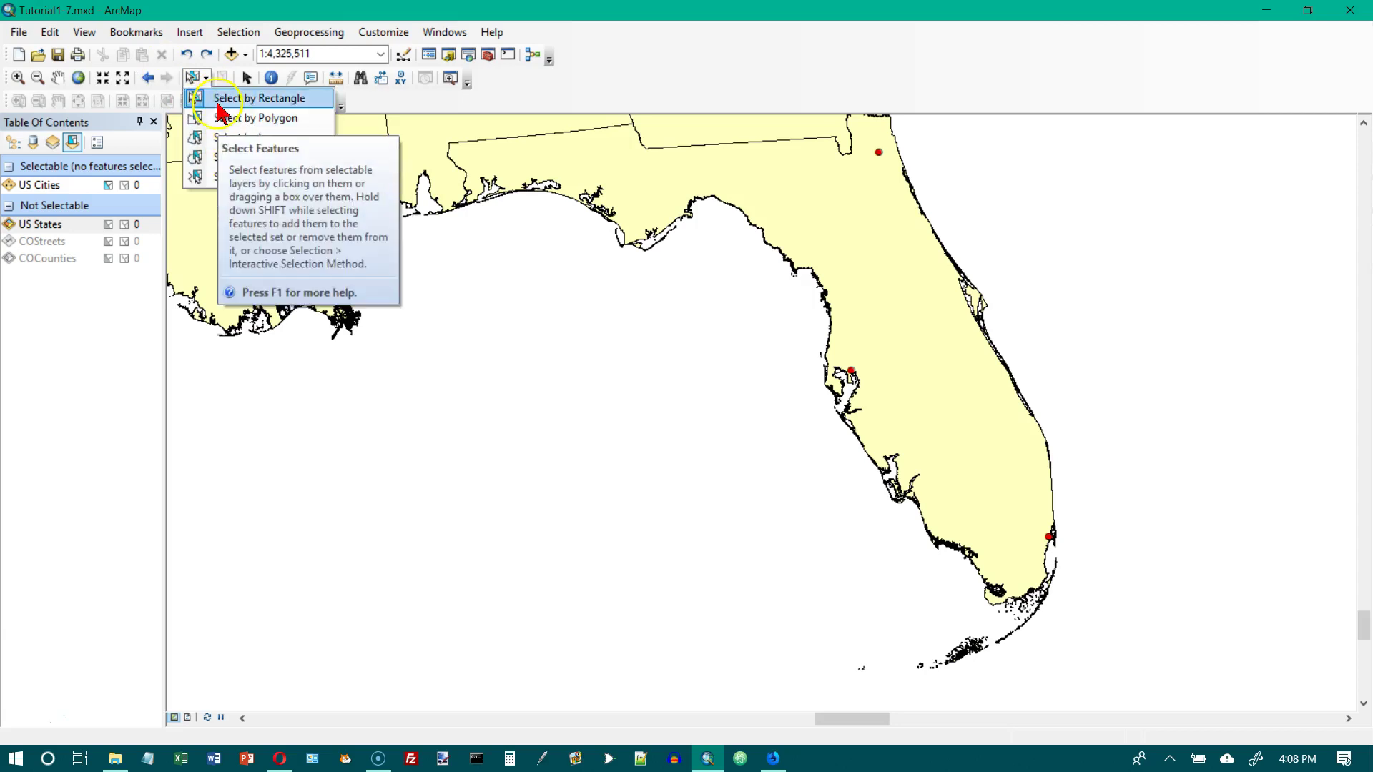
pyautogui.click(238, 165)
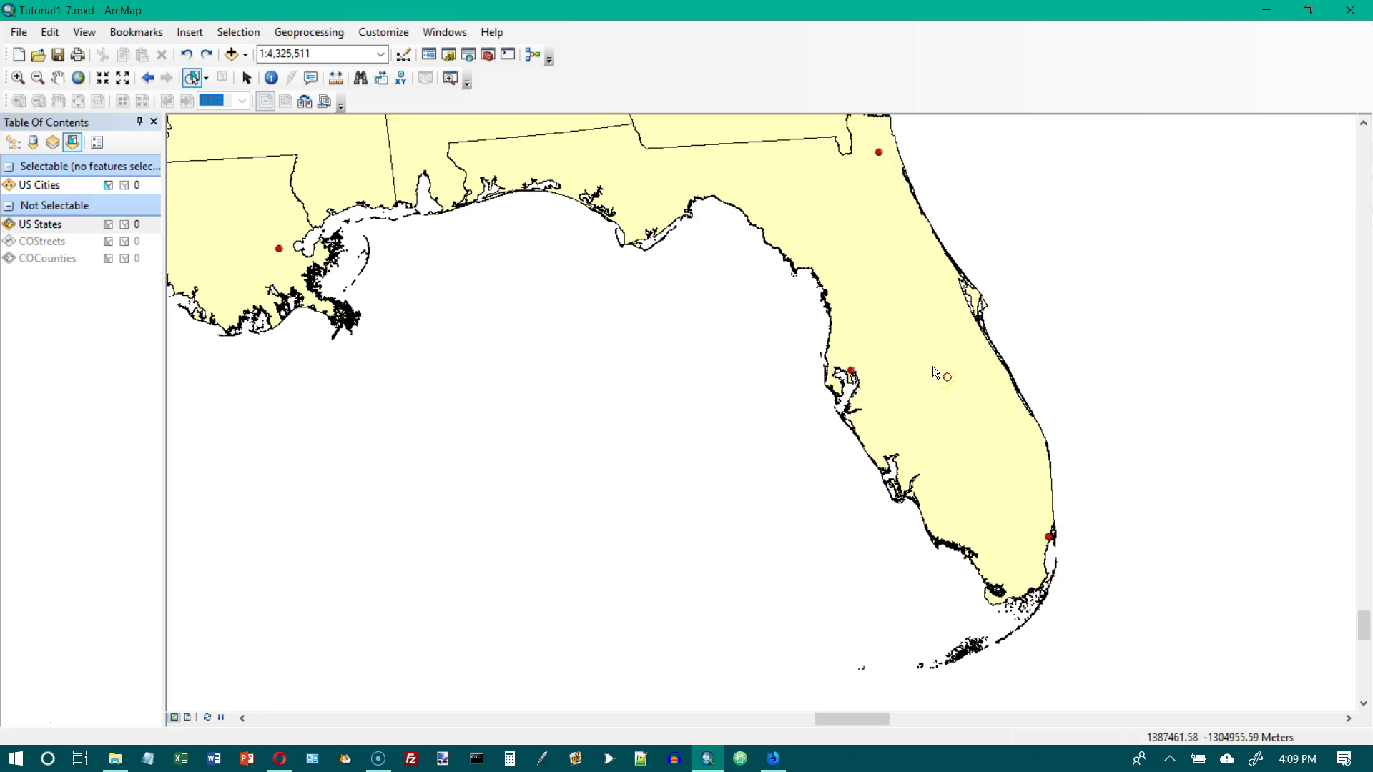
pyautogui.moveTo(933, 368); pyautogui.dragTo(868, 145)
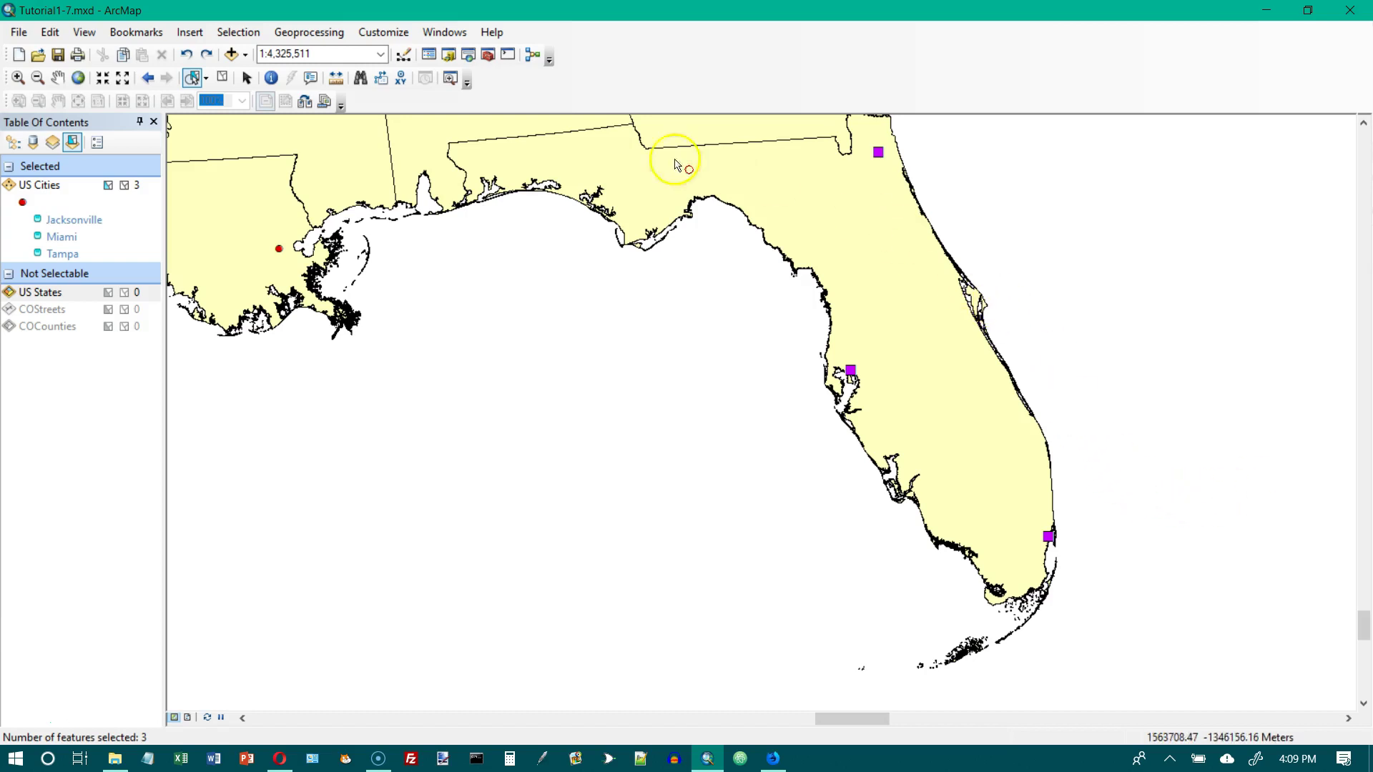
# Return to the 48 Contiguous States bookmark and save the Tutorial1-7 document.
pyautogui.click(132, 32)
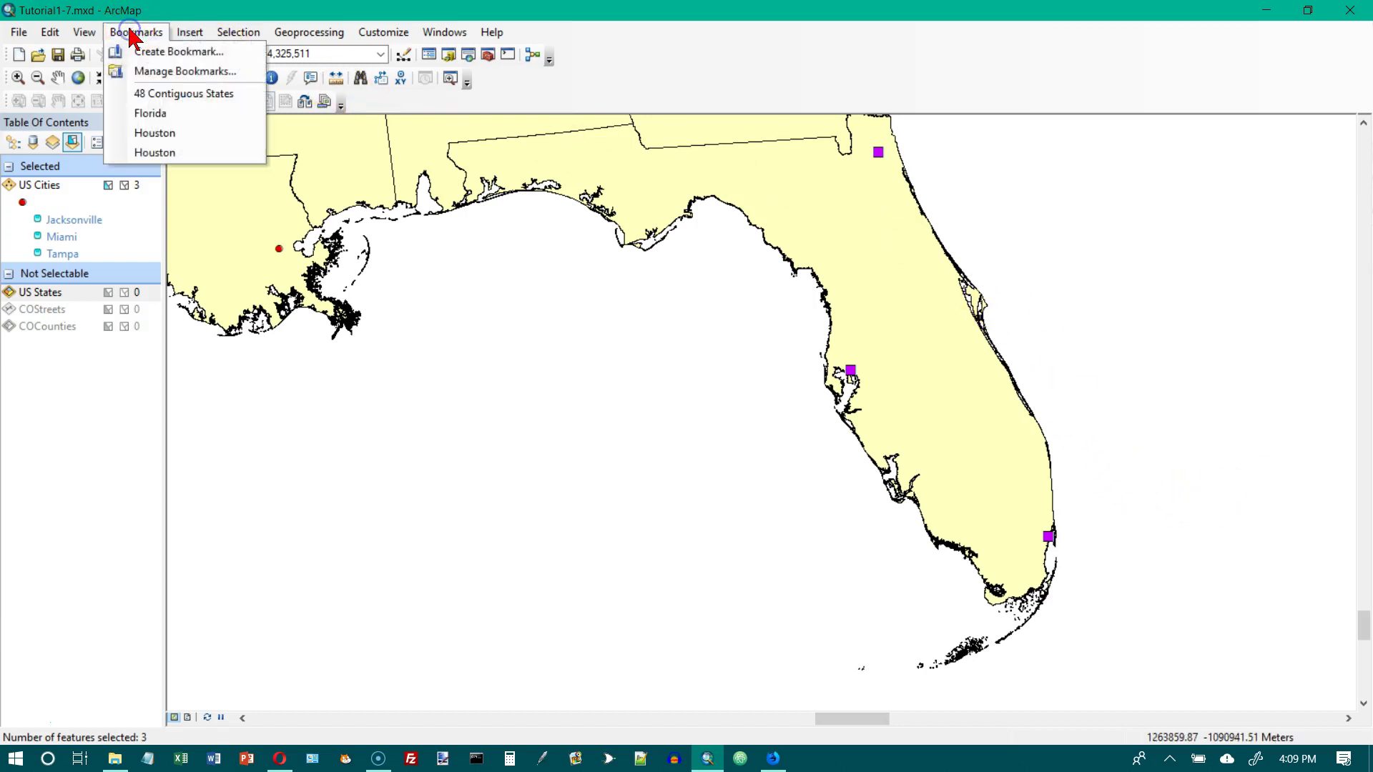
pyautogui.click(159, 90)
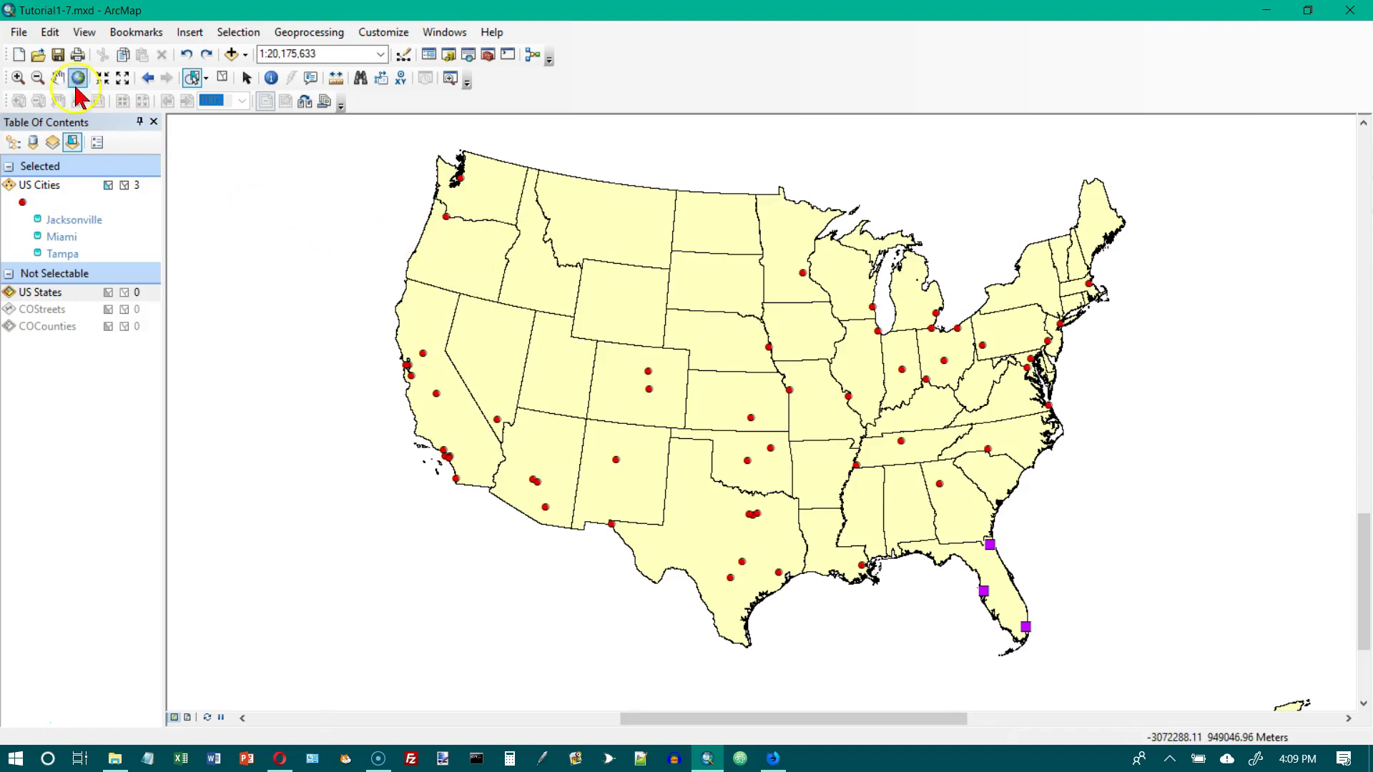
pyautogui.click(20, 33)
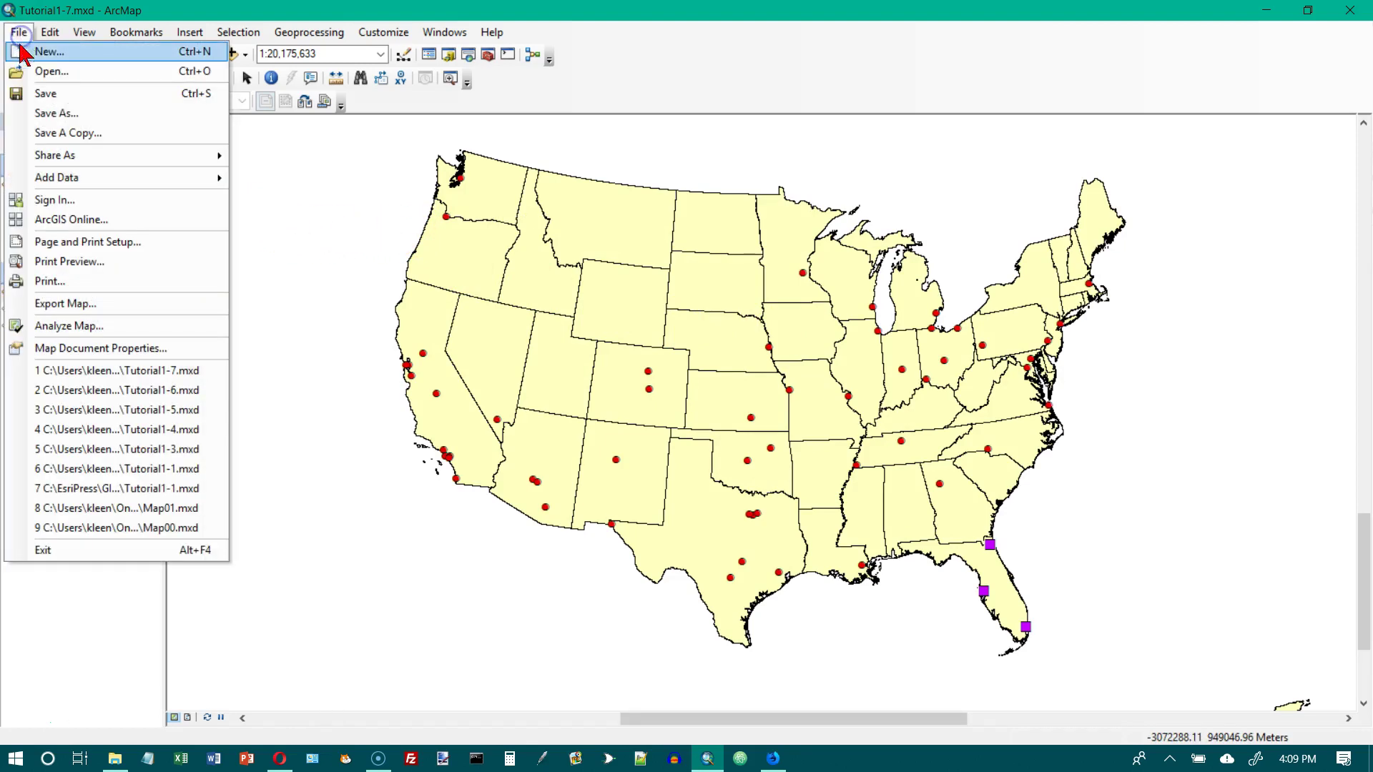